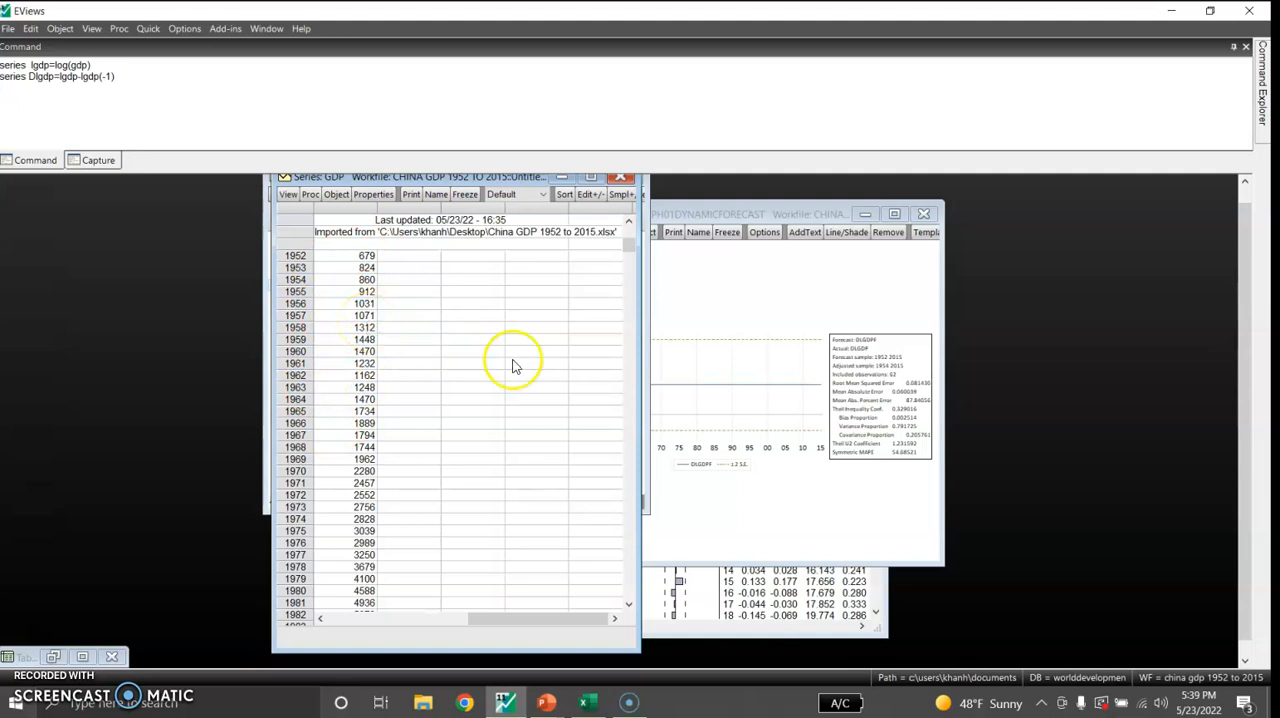
# Plot the GDP series' raw data as a basic Line & Symbol graph
pyautogui.moveTo(627, 252); pyautogui.dragTo(603, 590)
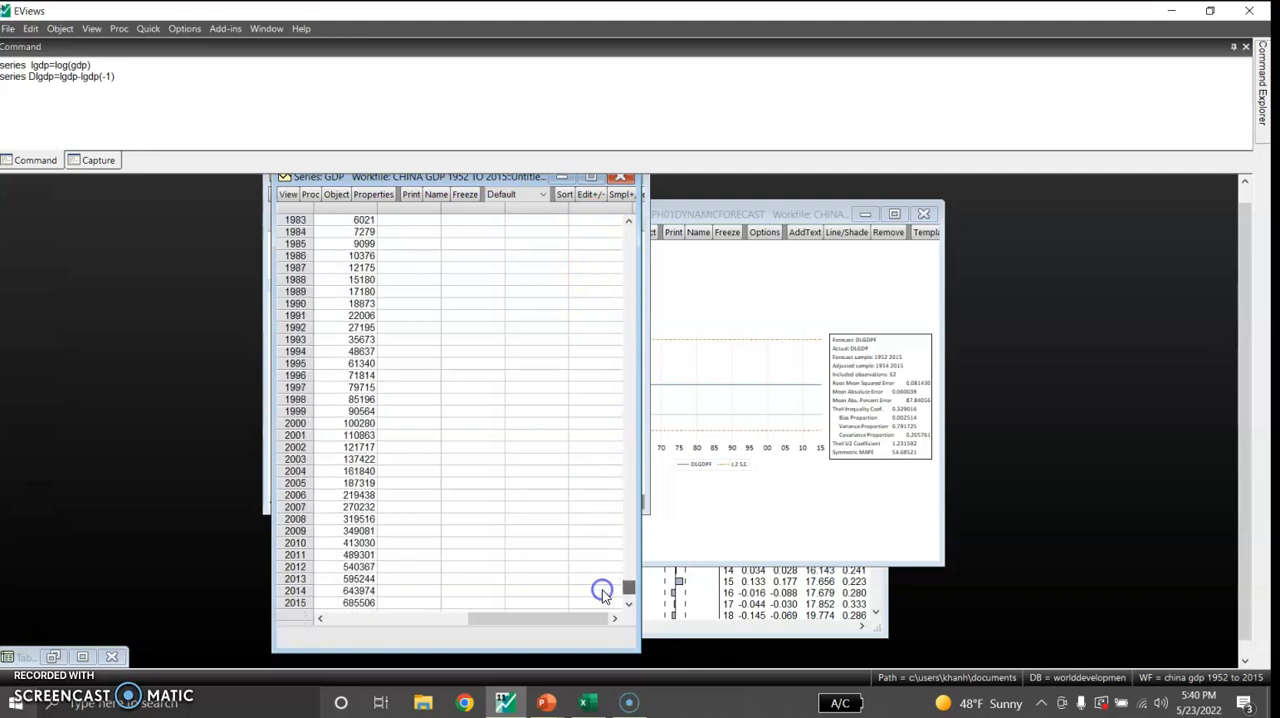
pyautogui.click(286, 196)
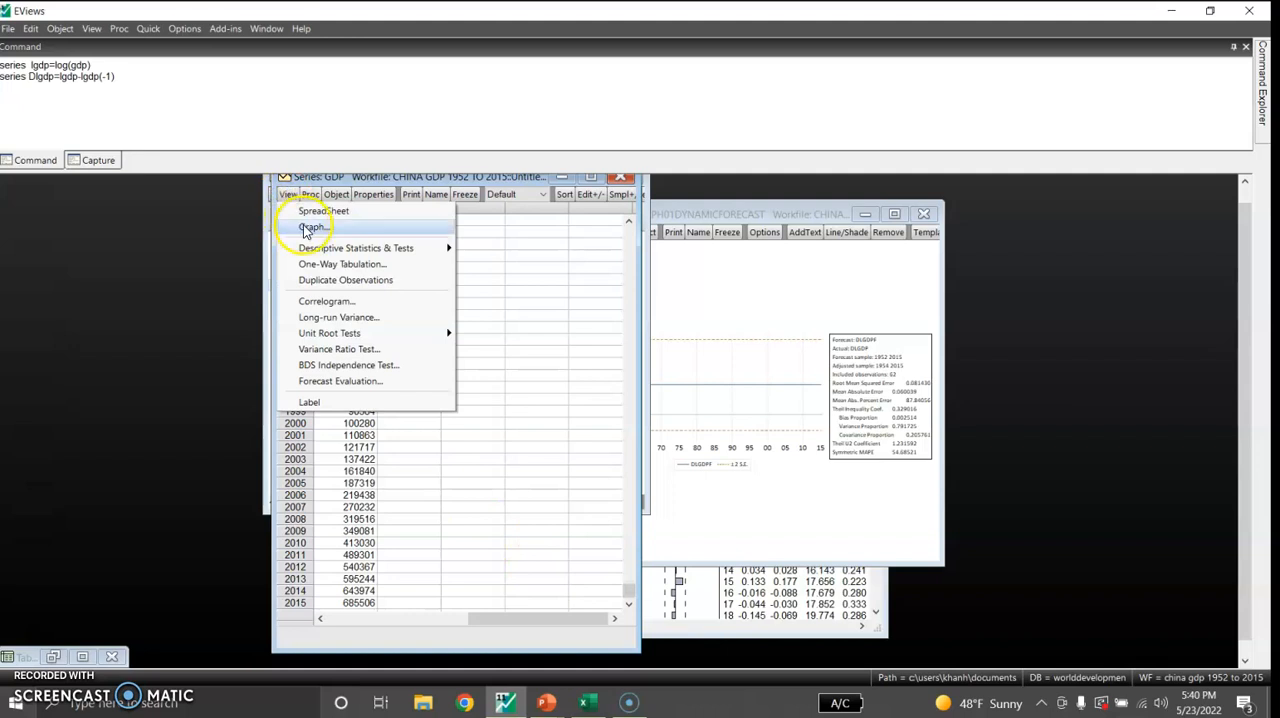
pyautogui.click(301, 227)
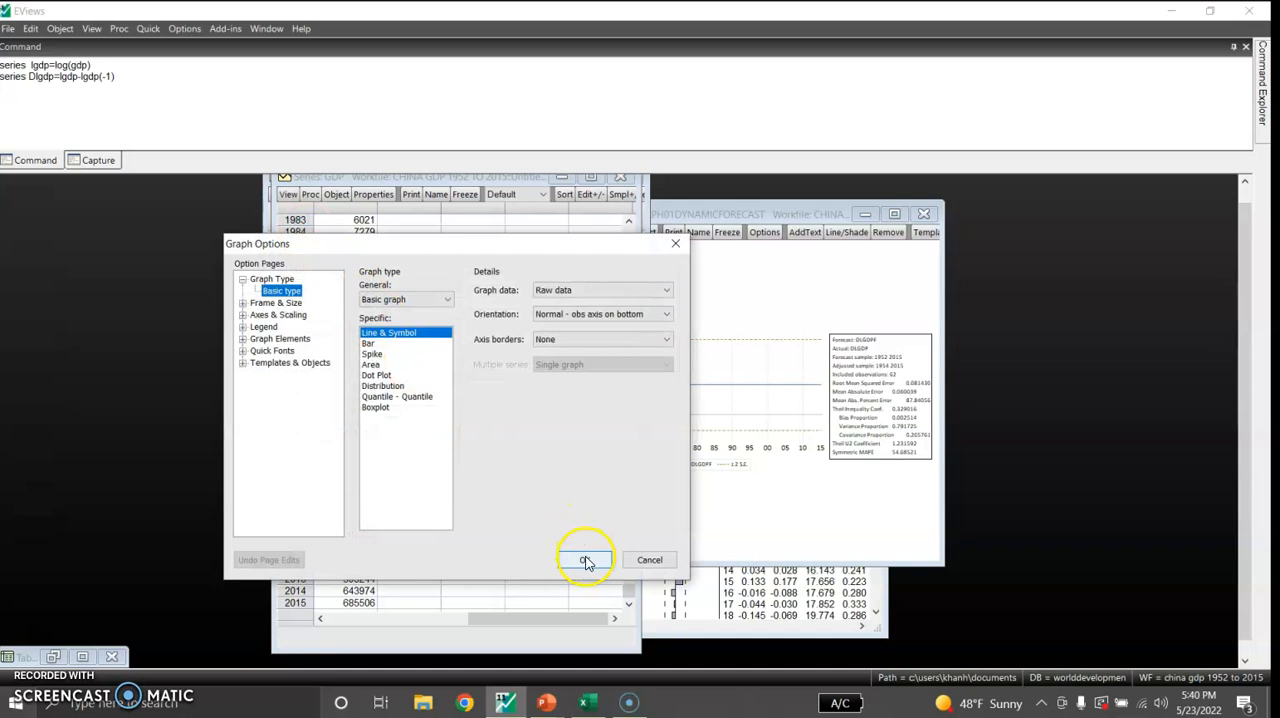
pyautogui.click(586, 561)
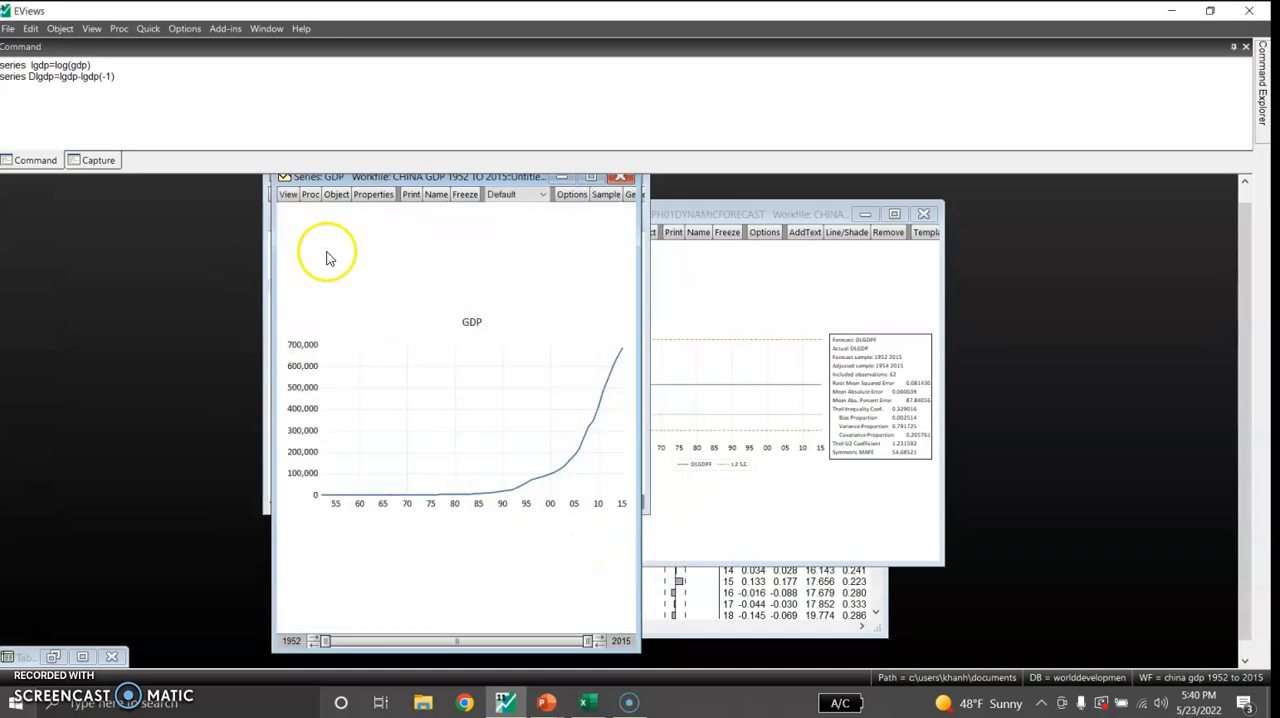
# Run an Augmented Dickey-Fuller unit root test on GDP in level with intercept, using automatic Schwarz lag selection with maximum 10
pyautogui.click(288, 196)
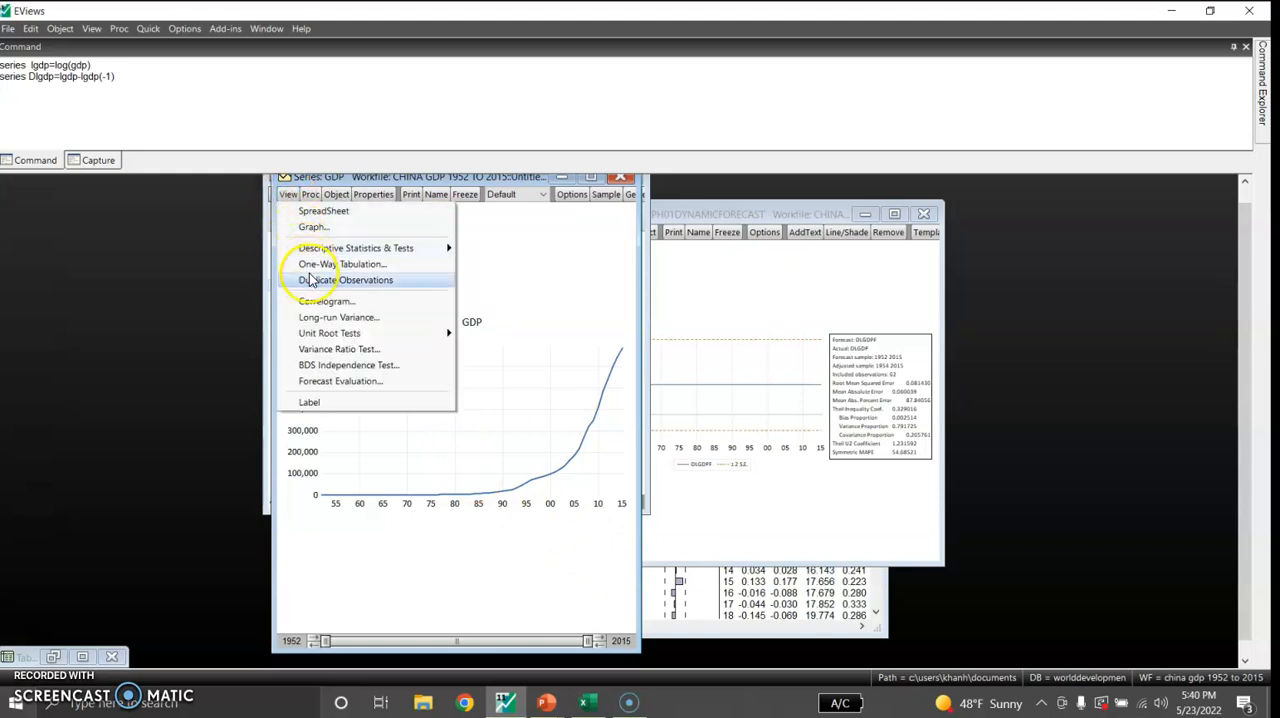
pyautogui.moveTo(323, 336)
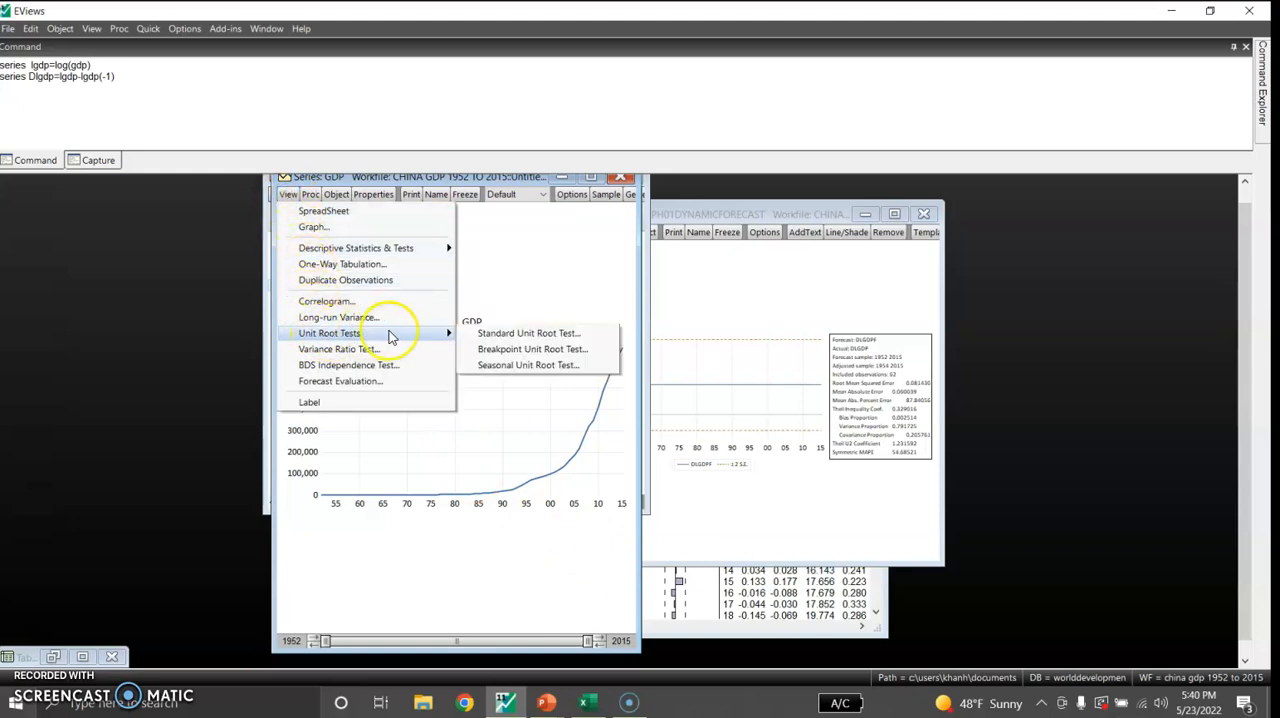
pyautogui.click(496, 336)
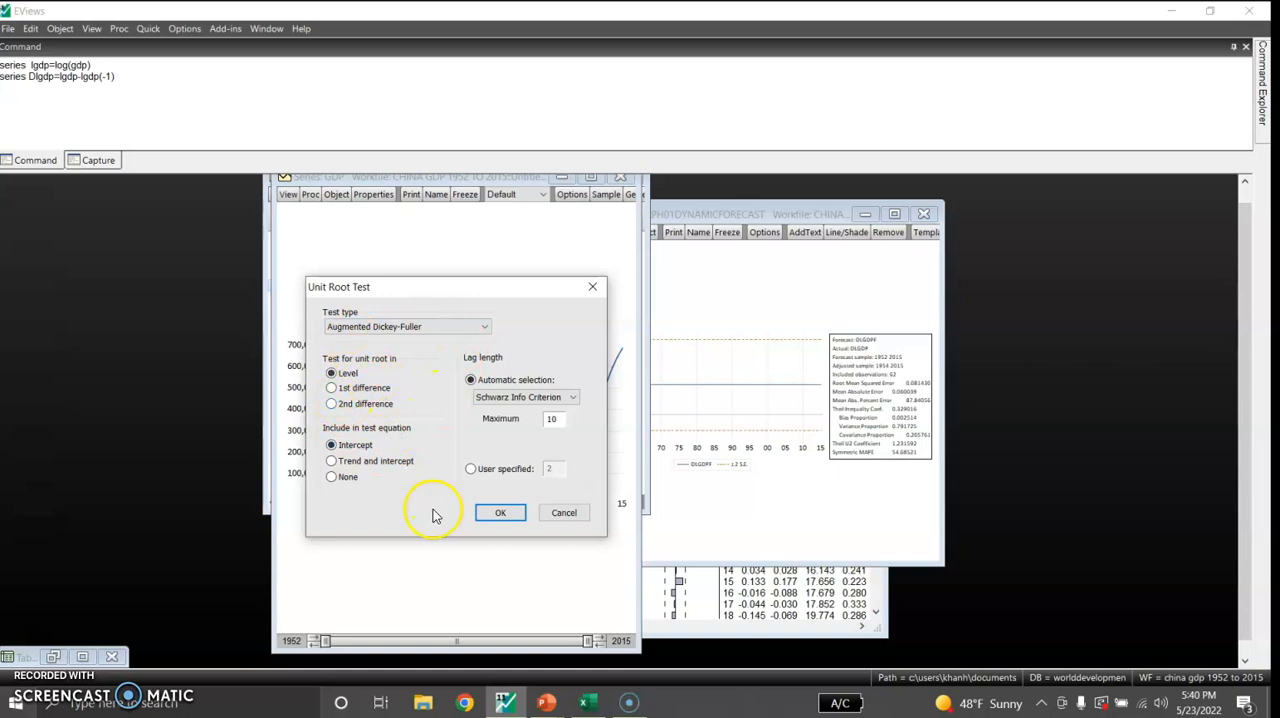
pyautogui.click(490, 514)
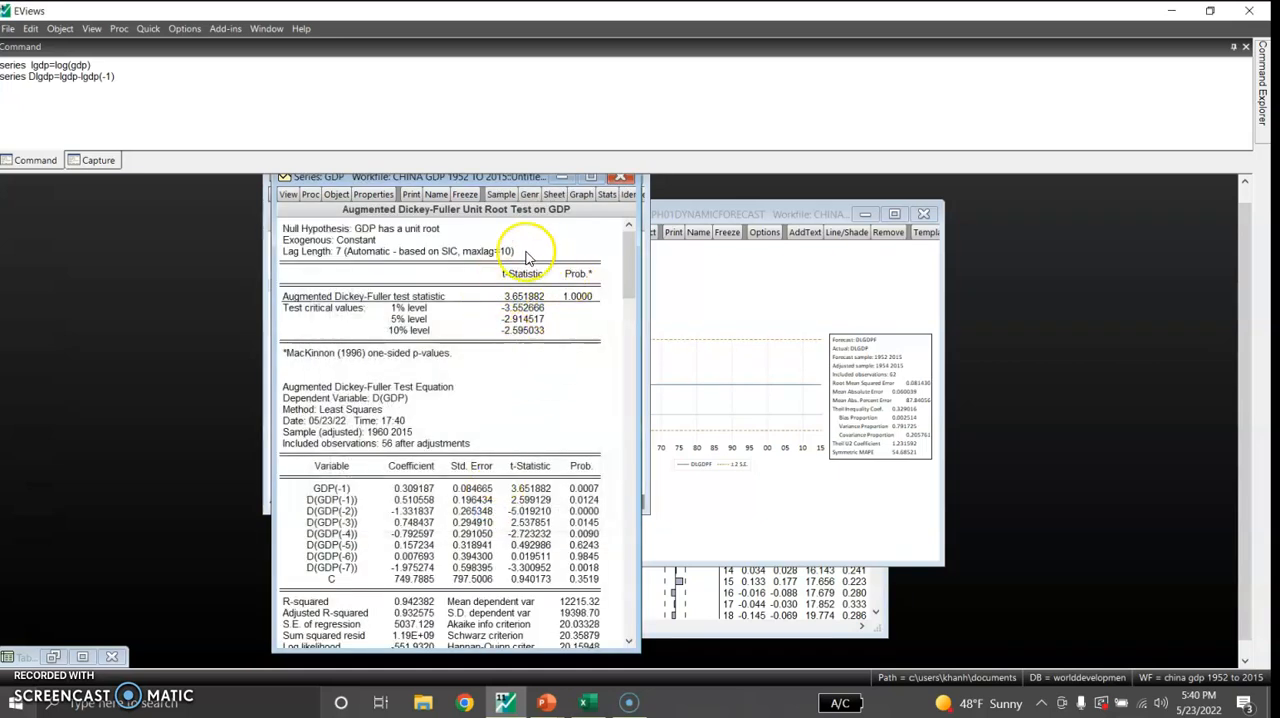
pyautogui.click(578, 298)
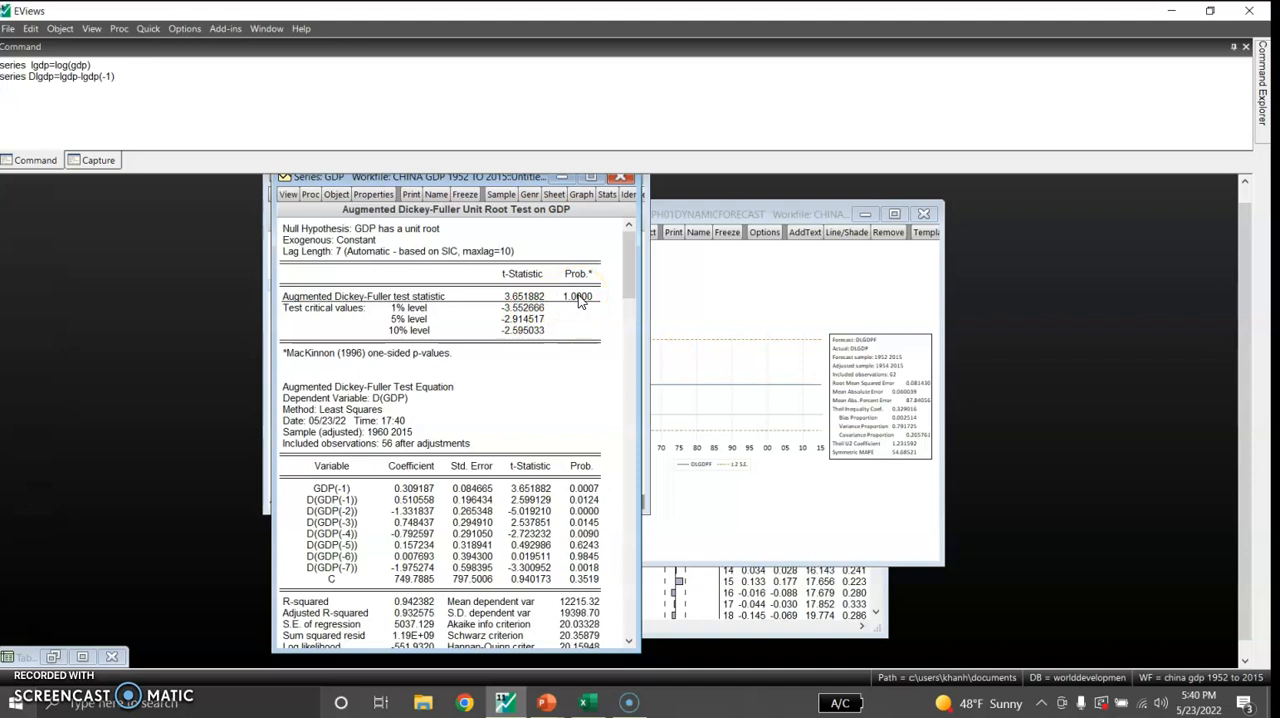
pyautogui.click(436, 288)
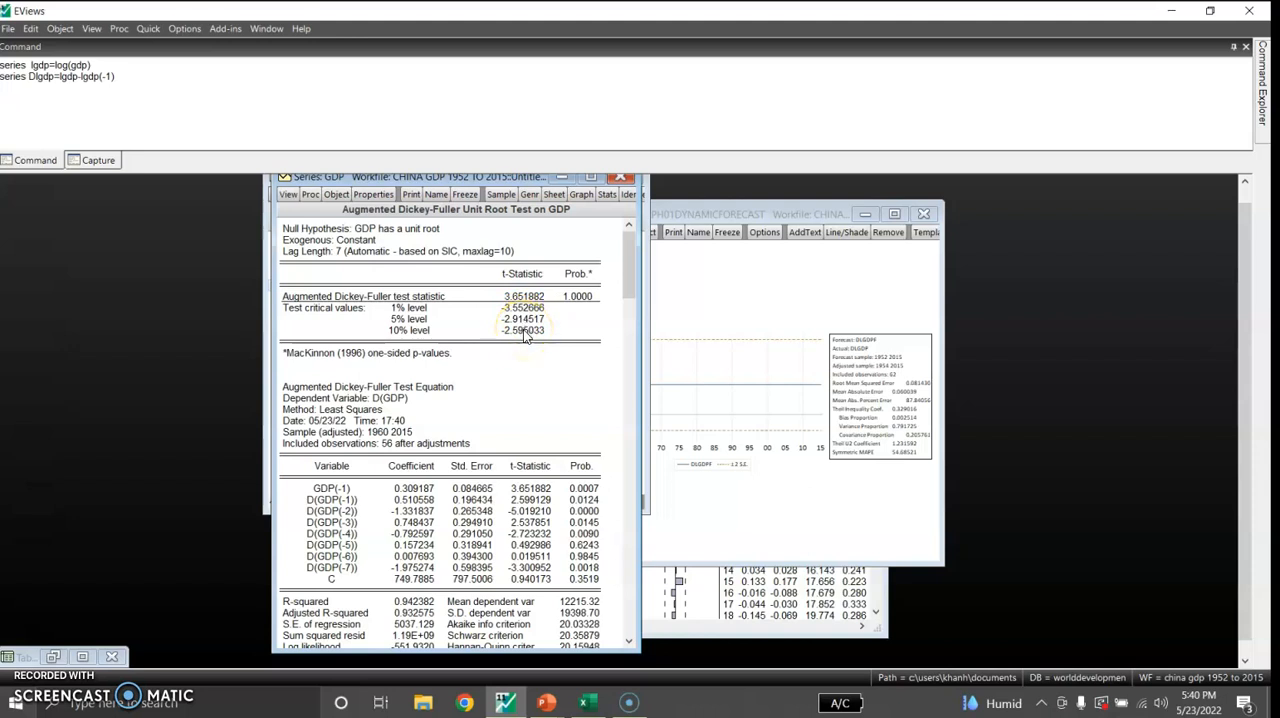
# Minimize the GDP series window and open the dlgdp series from the workfile as a spreadsheet
pyautogui.click(288, 196)
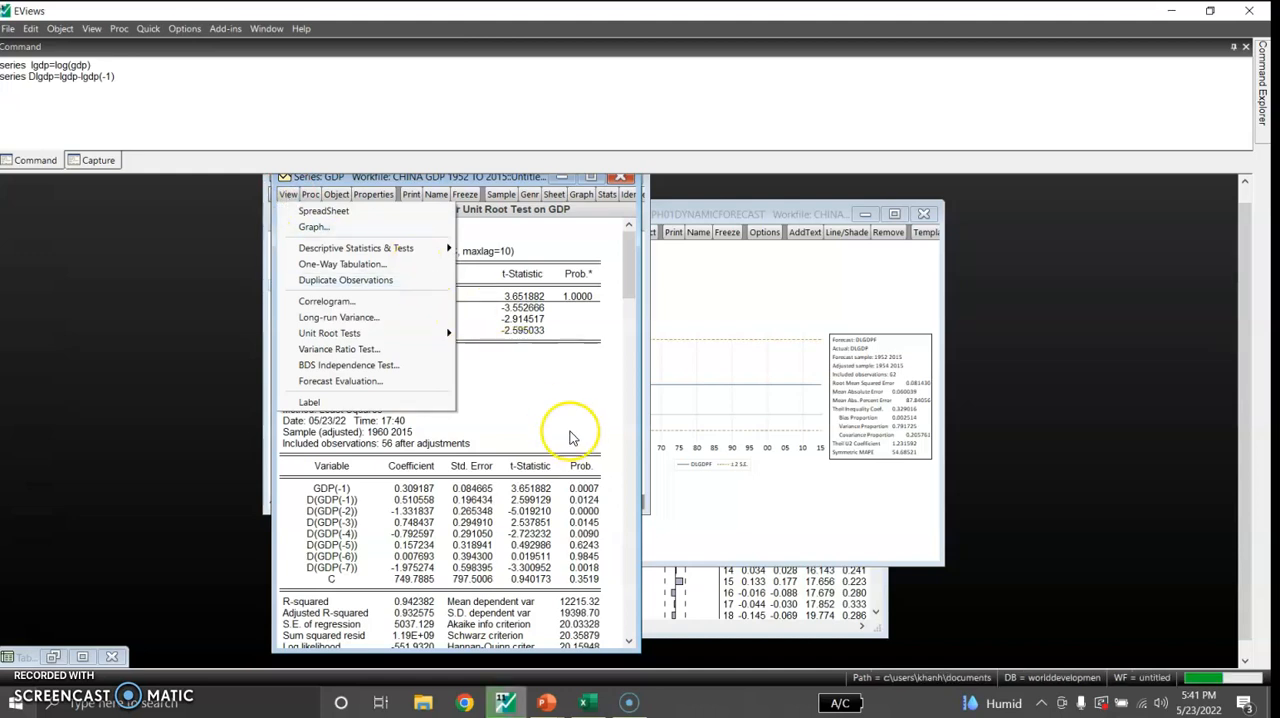
pyautogui.click(561, 179)
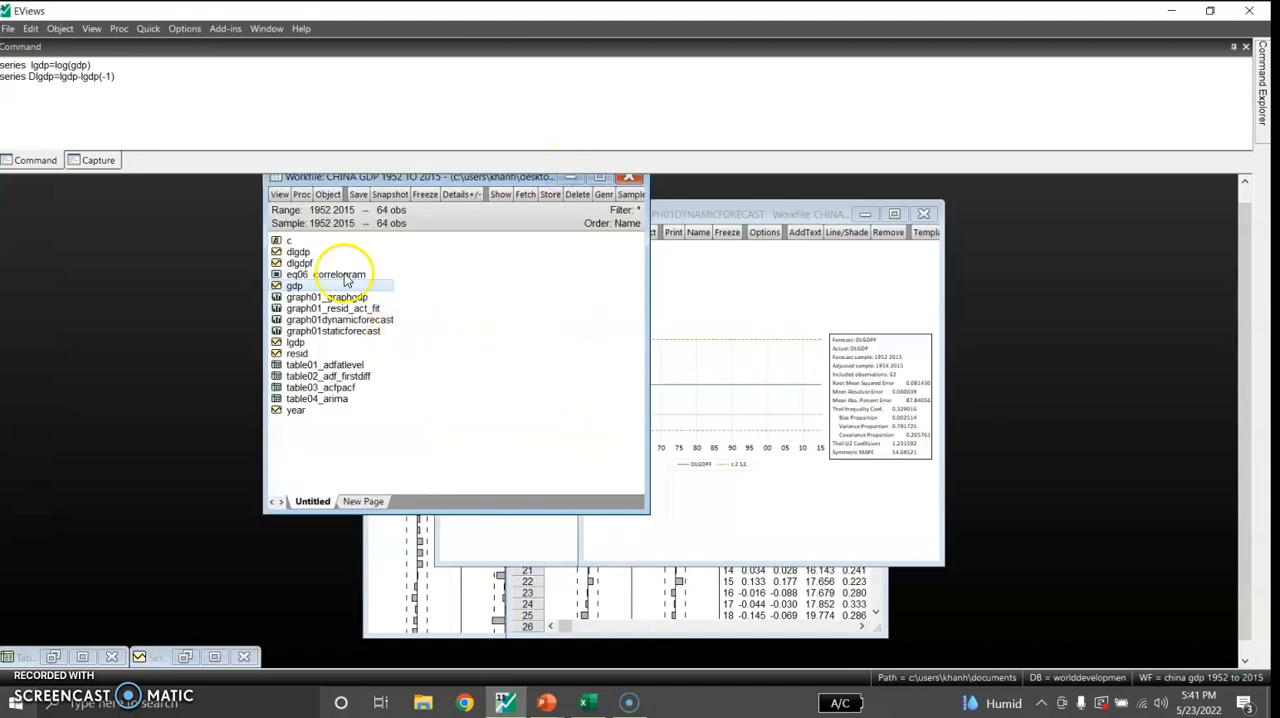
pyautogui.doubleClick(298, 252)
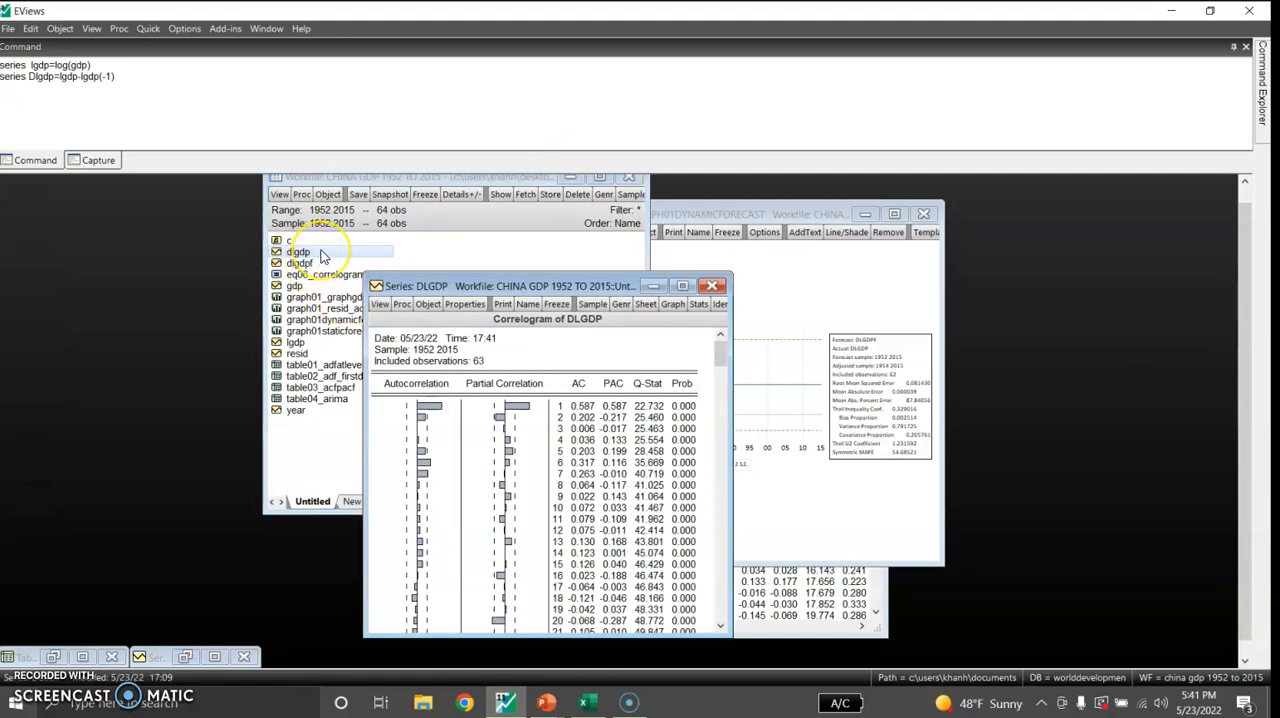
pyautogui.rightClick(321, 256)
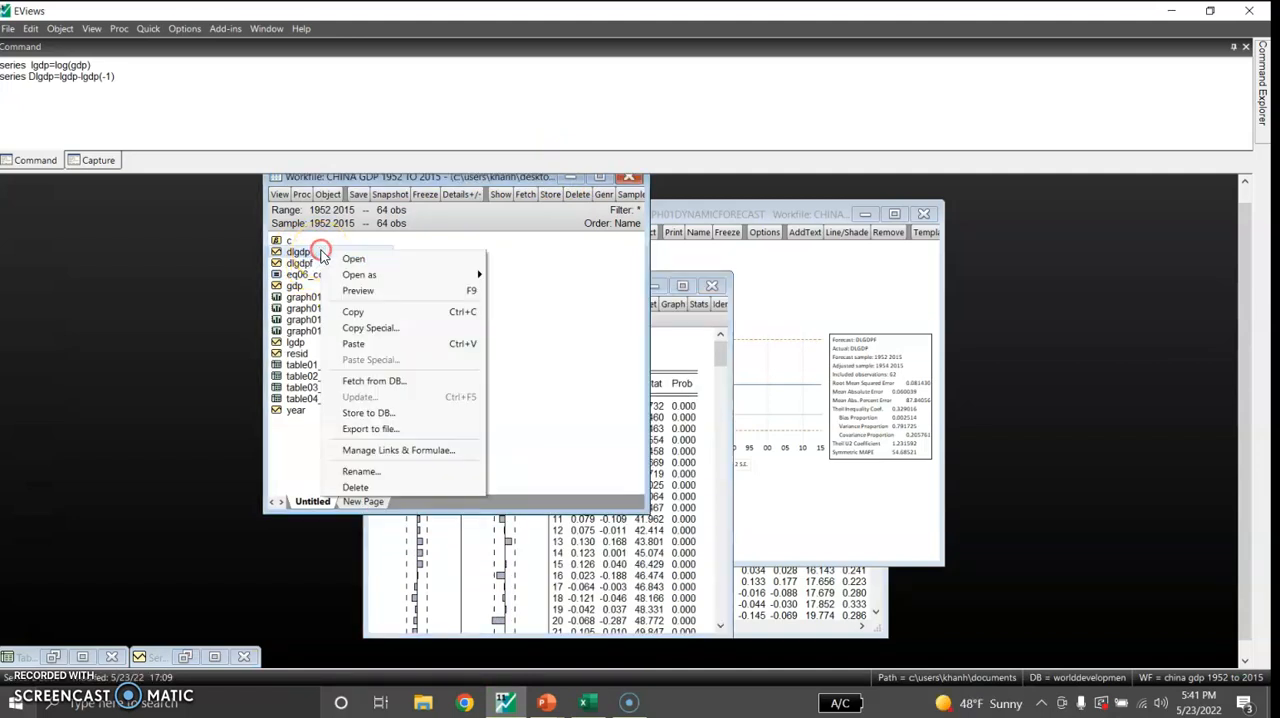
pyautogui.moveTo(366, 279)
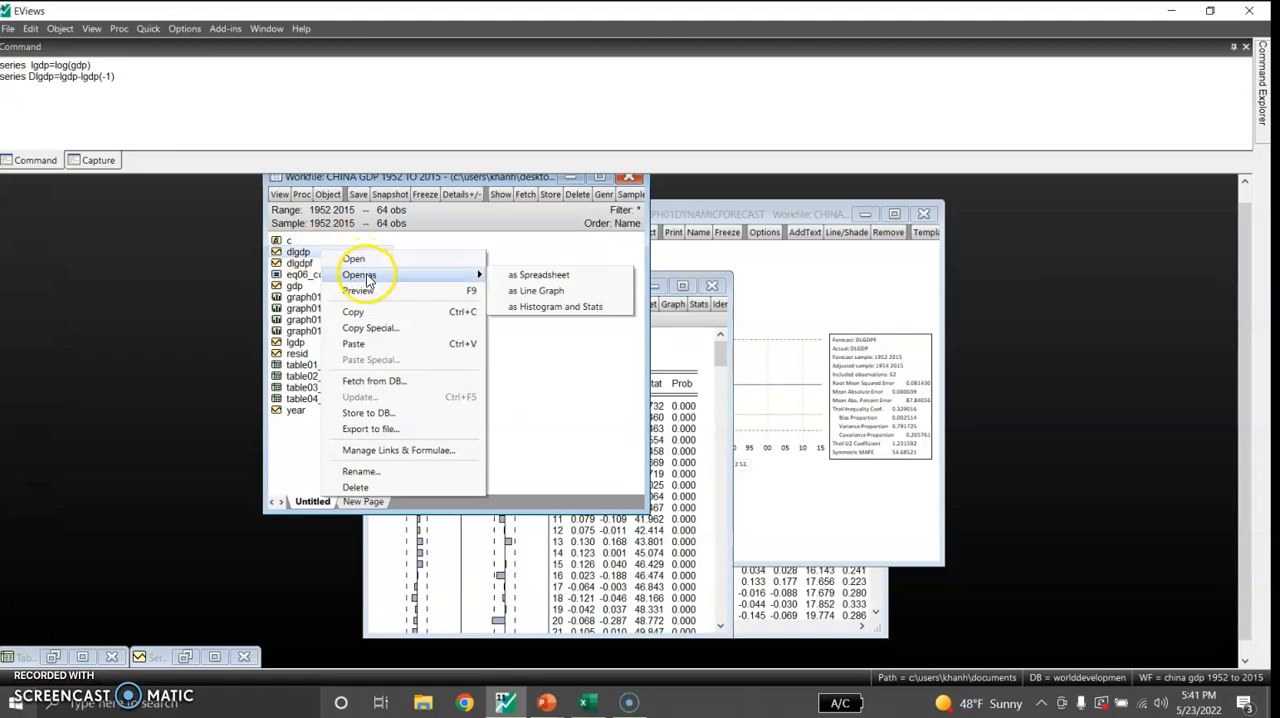
pyautogui.click(510, 275)
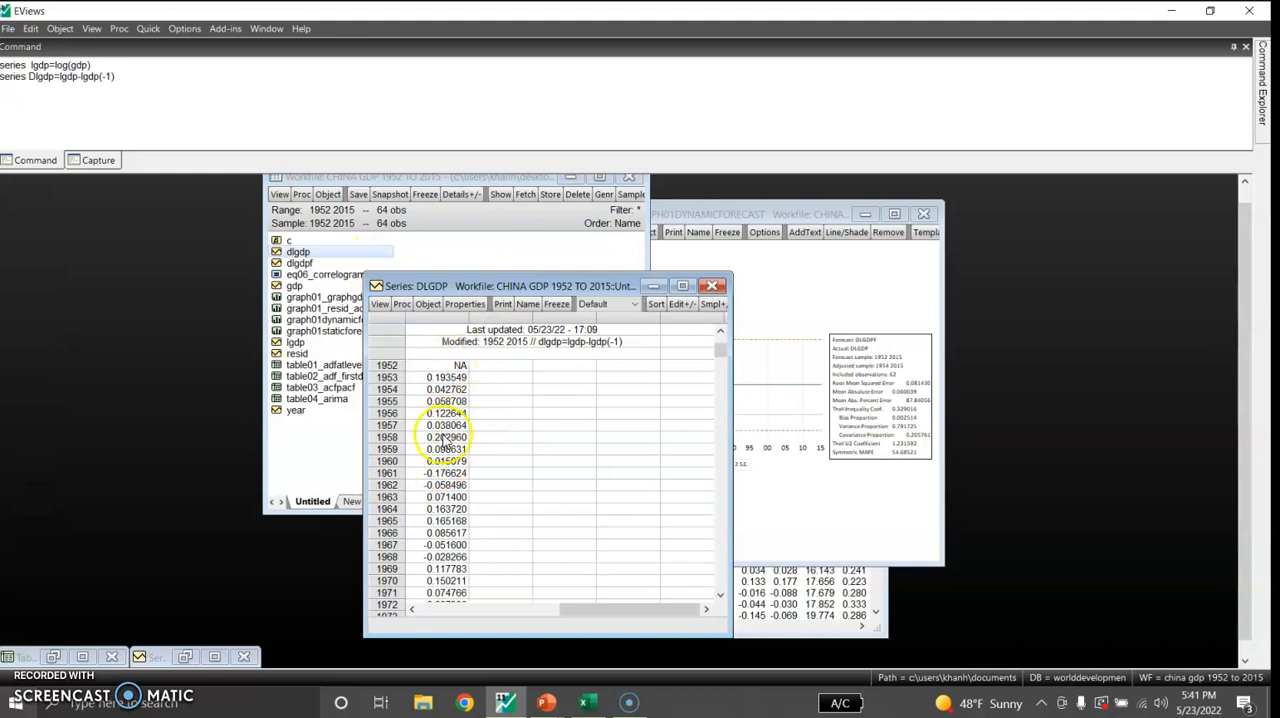
# Run an Augmented Dickey-Fuller unit root test on DLGDP in level with intercept and examine the output enlarged
pyautogui.click(380, 305)
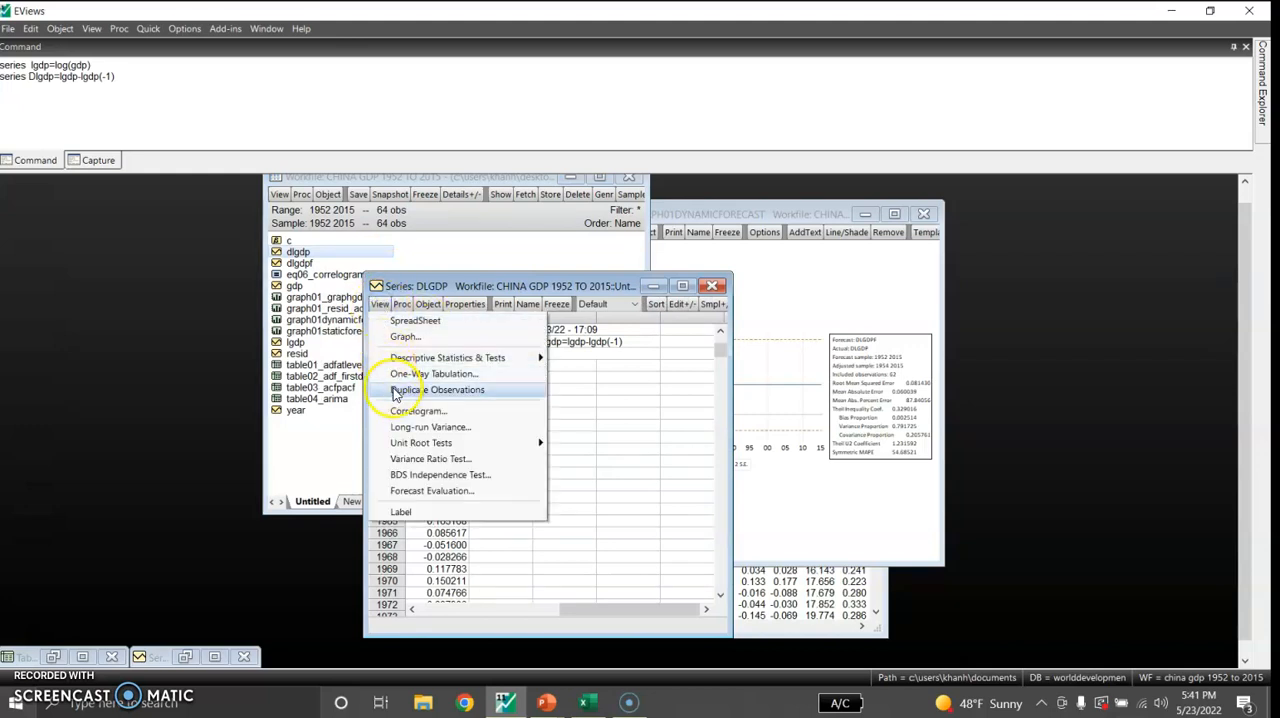
pyautogui.moveTo(410, 443)
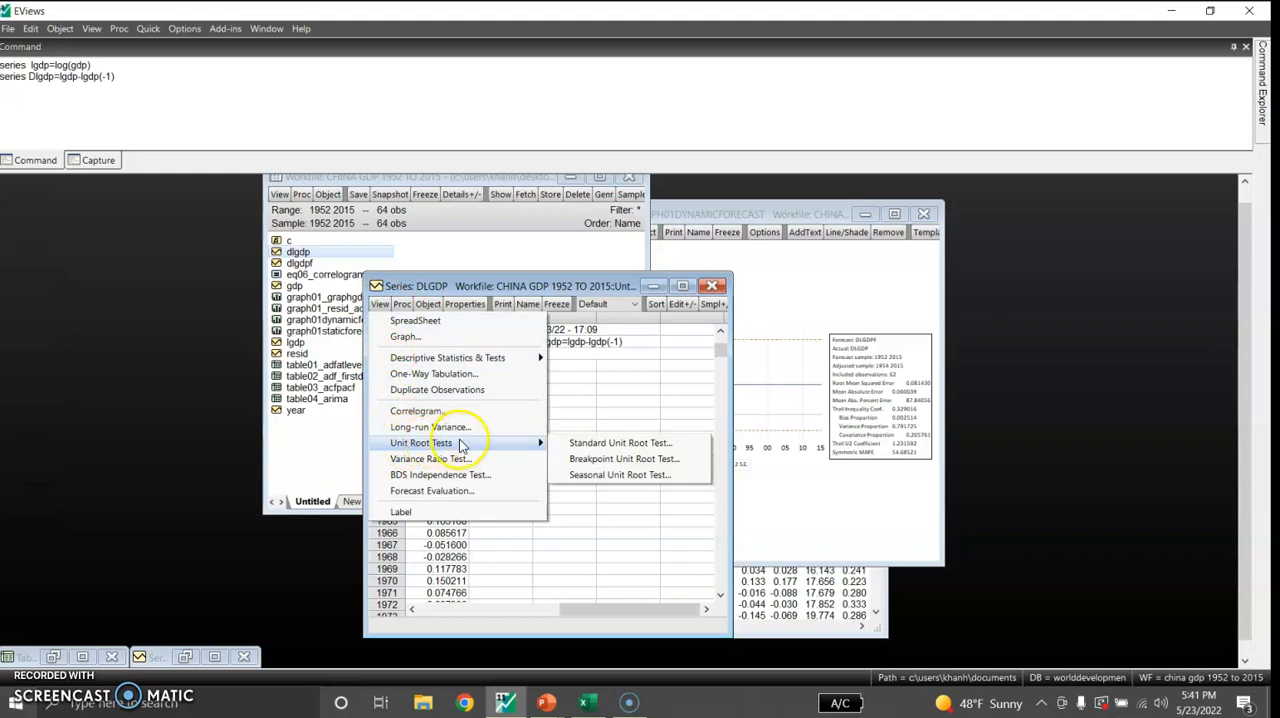
pyautogui.click(586, 442)
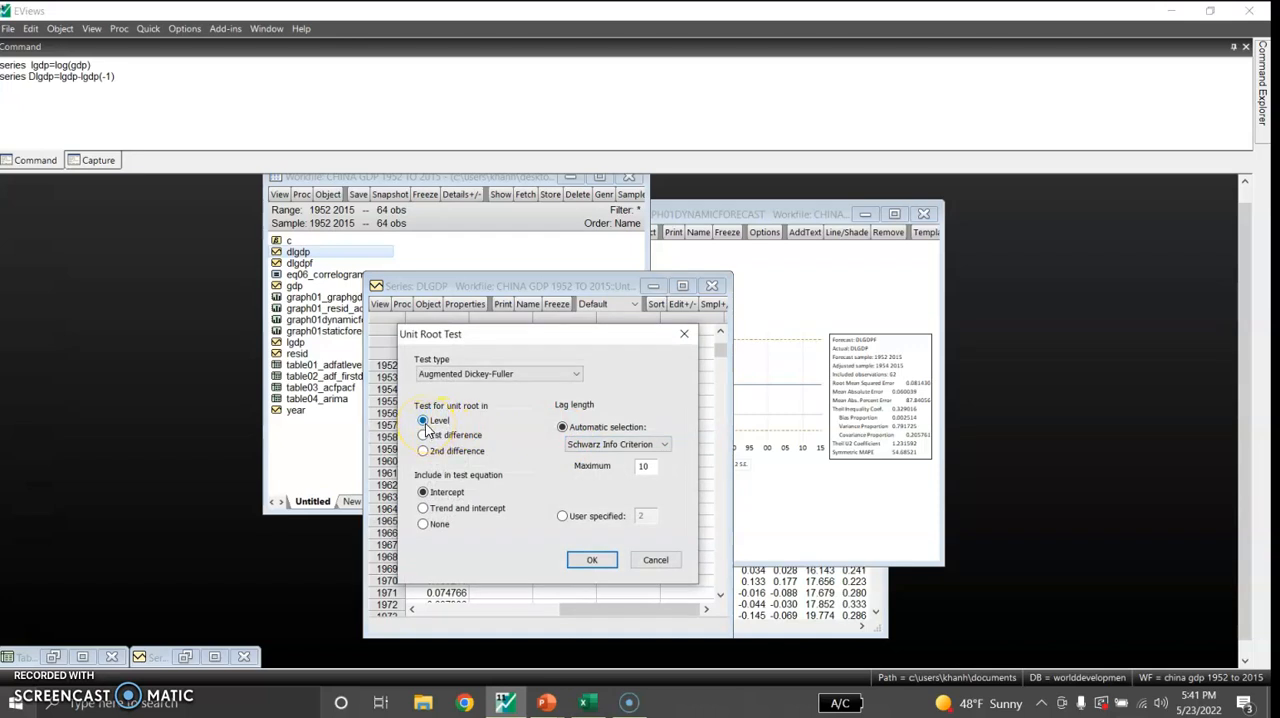
pyautogui.click(580, 558)
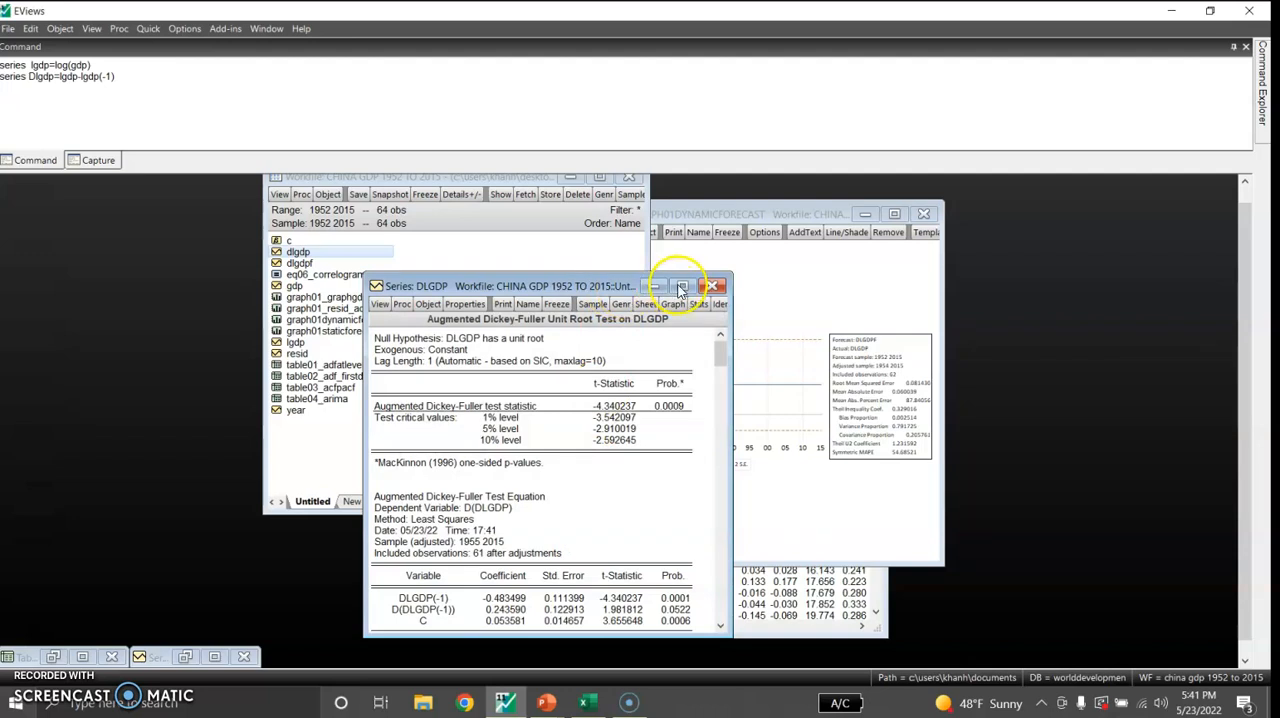
pyautogui.click(680, 287)
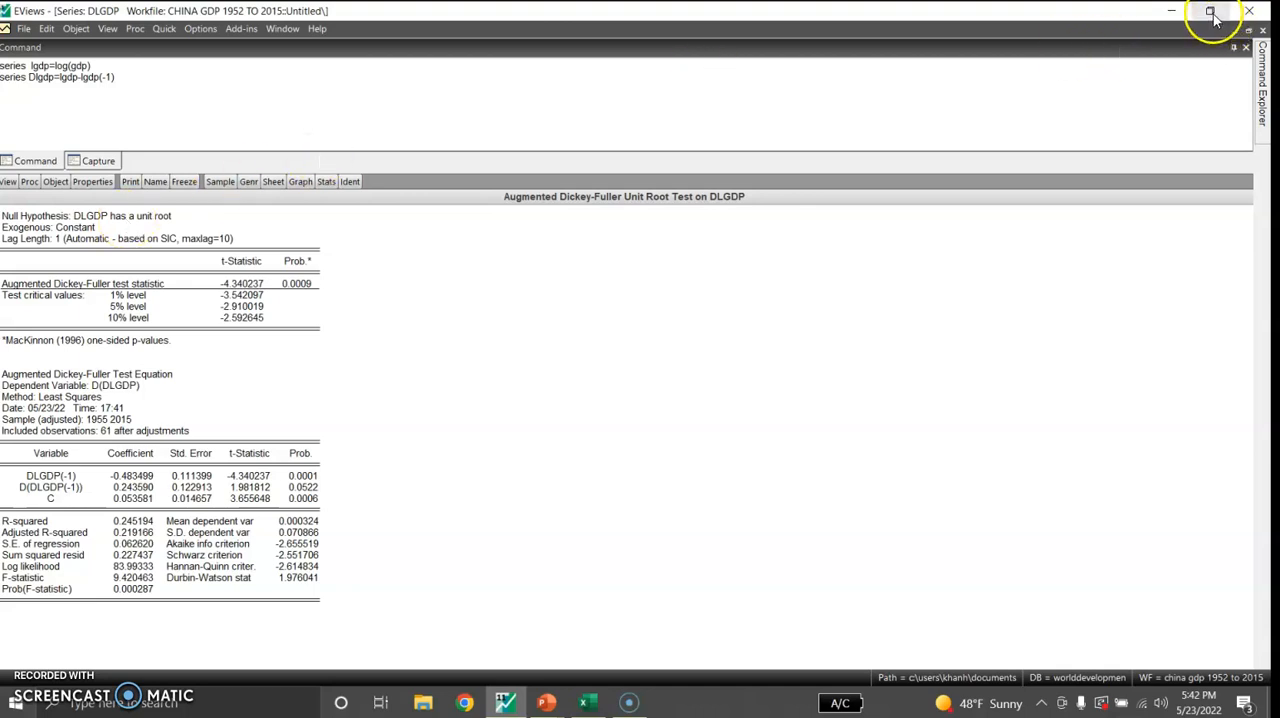
pyautogui.click(1248, 31)
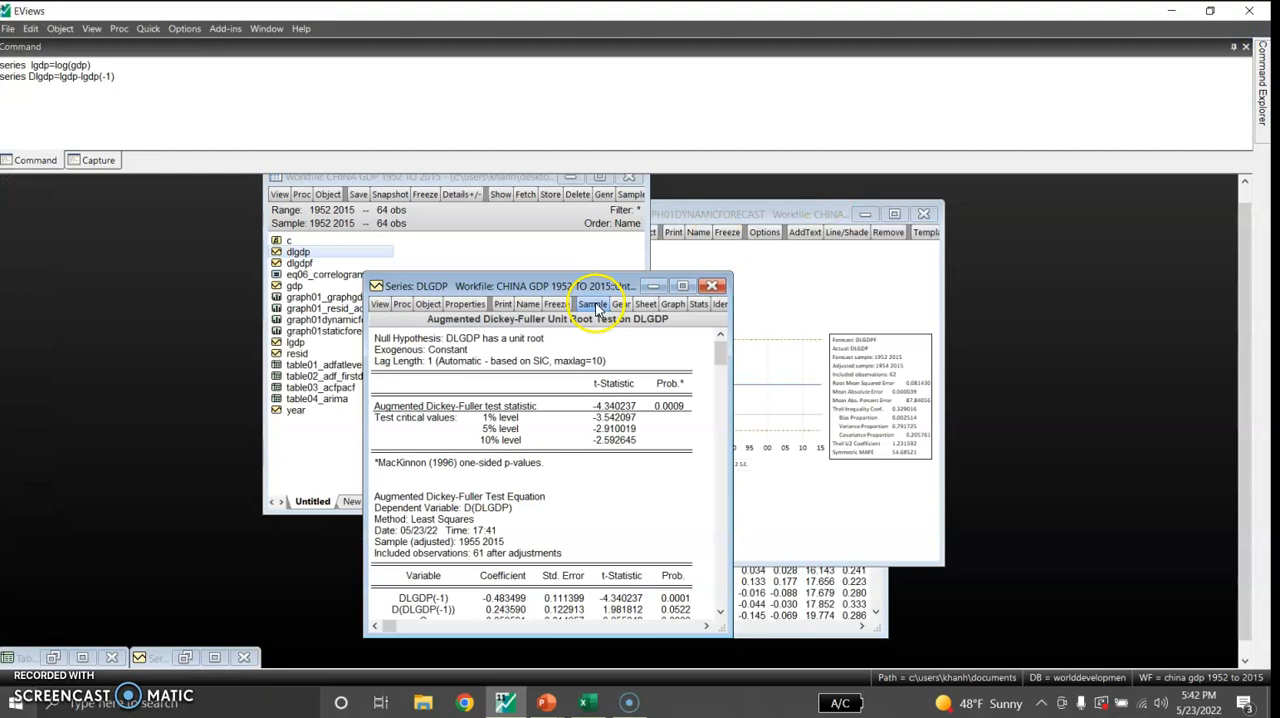
# Produce the level correlogram of DLGDP with 28 lags and maximize its window
pyautogui.click(379, 305)
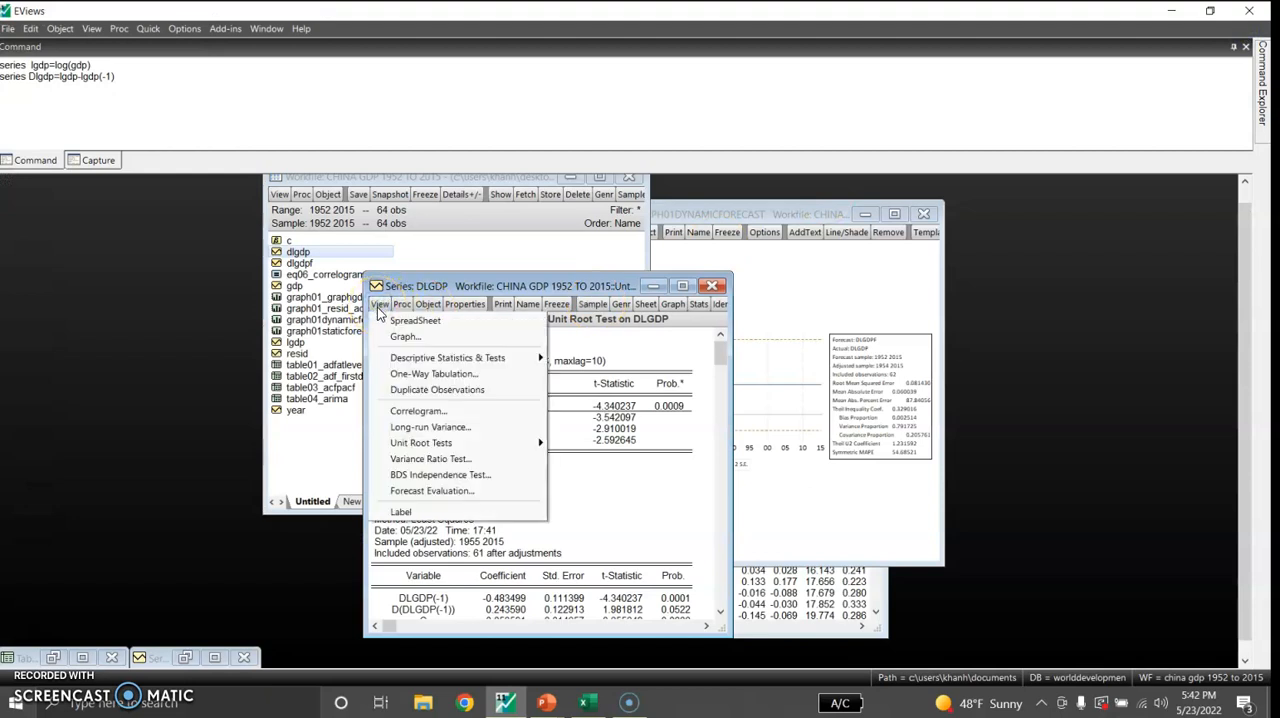
pyautogui.click(423, 412)
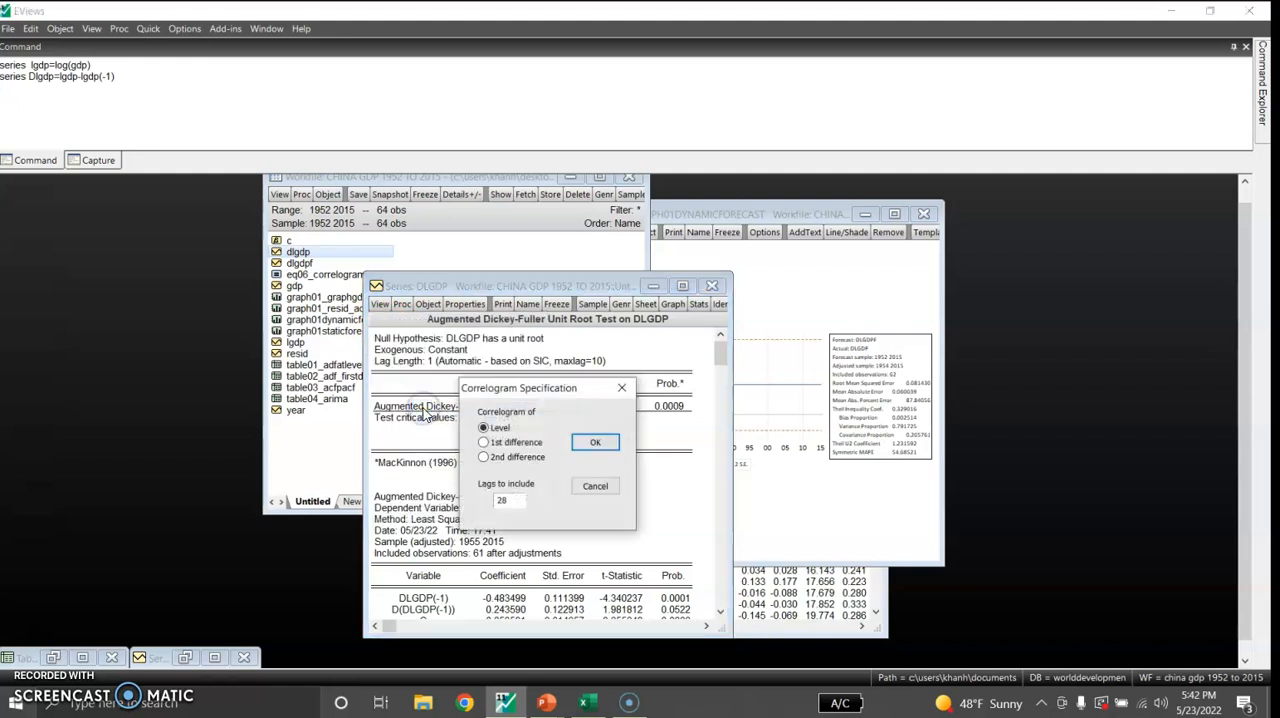
pyautogui.click(588, 442)
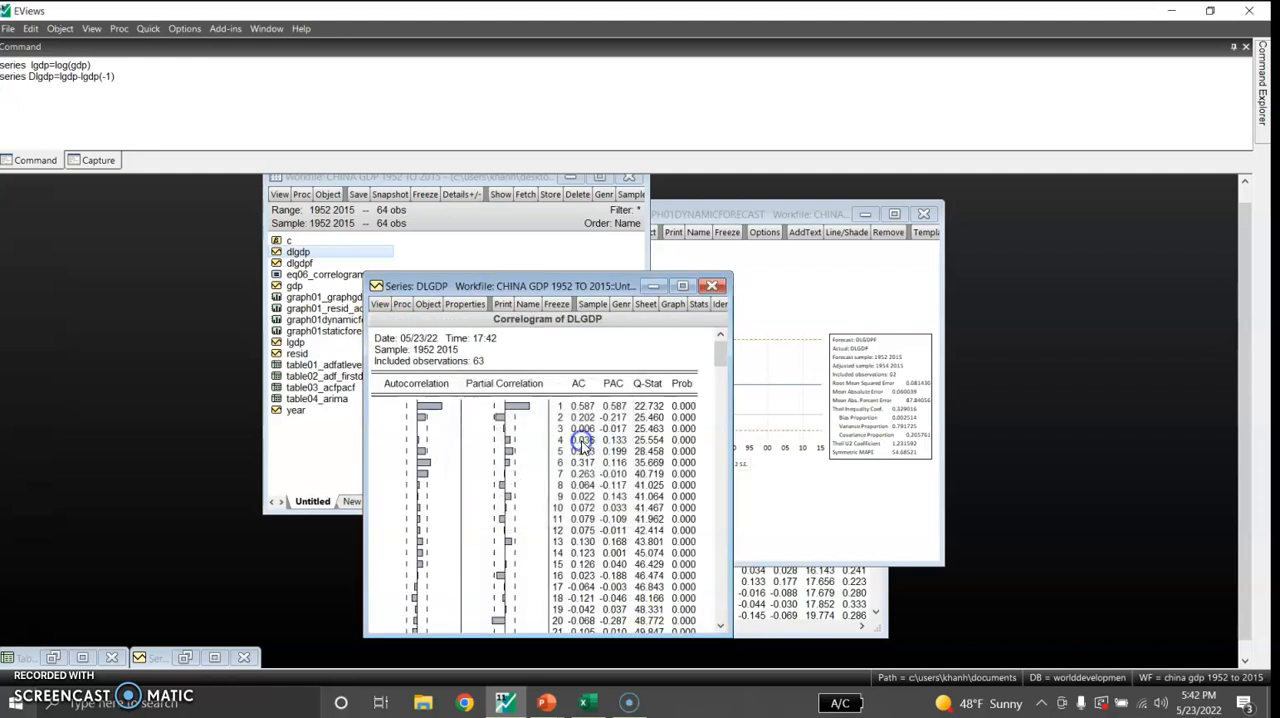
pyautogui.click(682, 286)
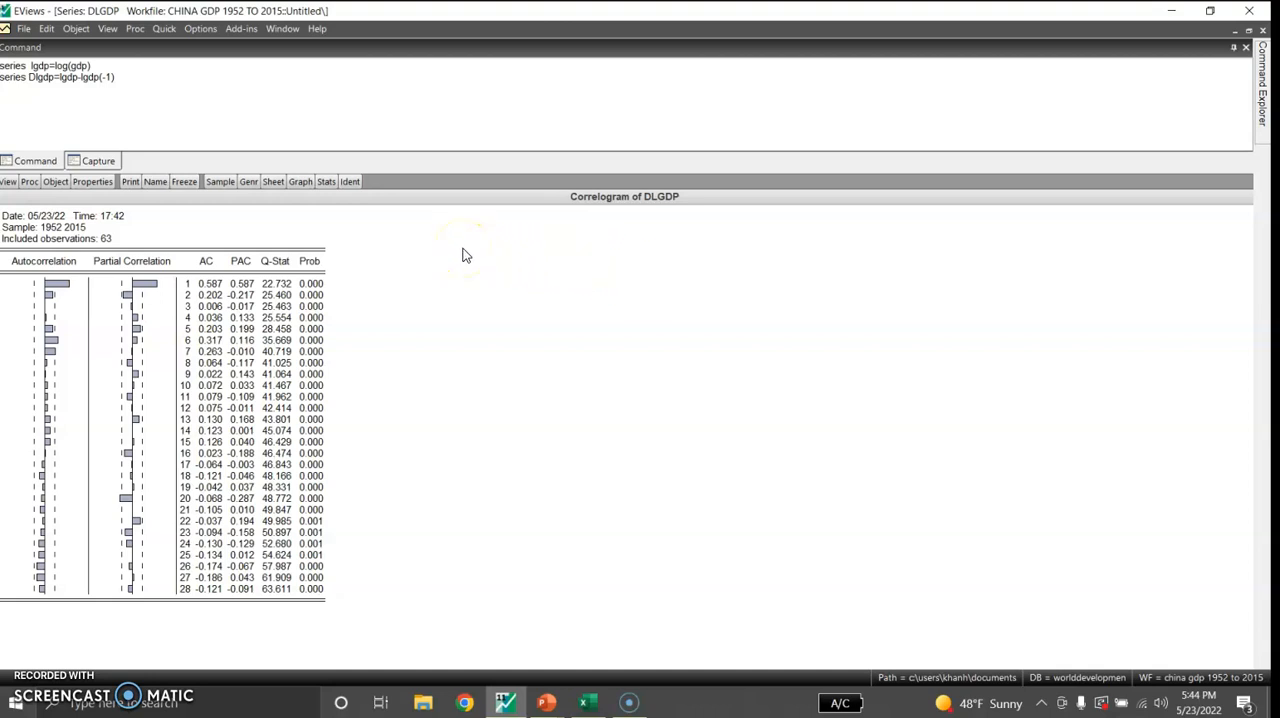
# Try to estimate a least squares equation specified as "glgdp c ar(1)" over the sample 1952 2015
pyautogui.click(165, 30)
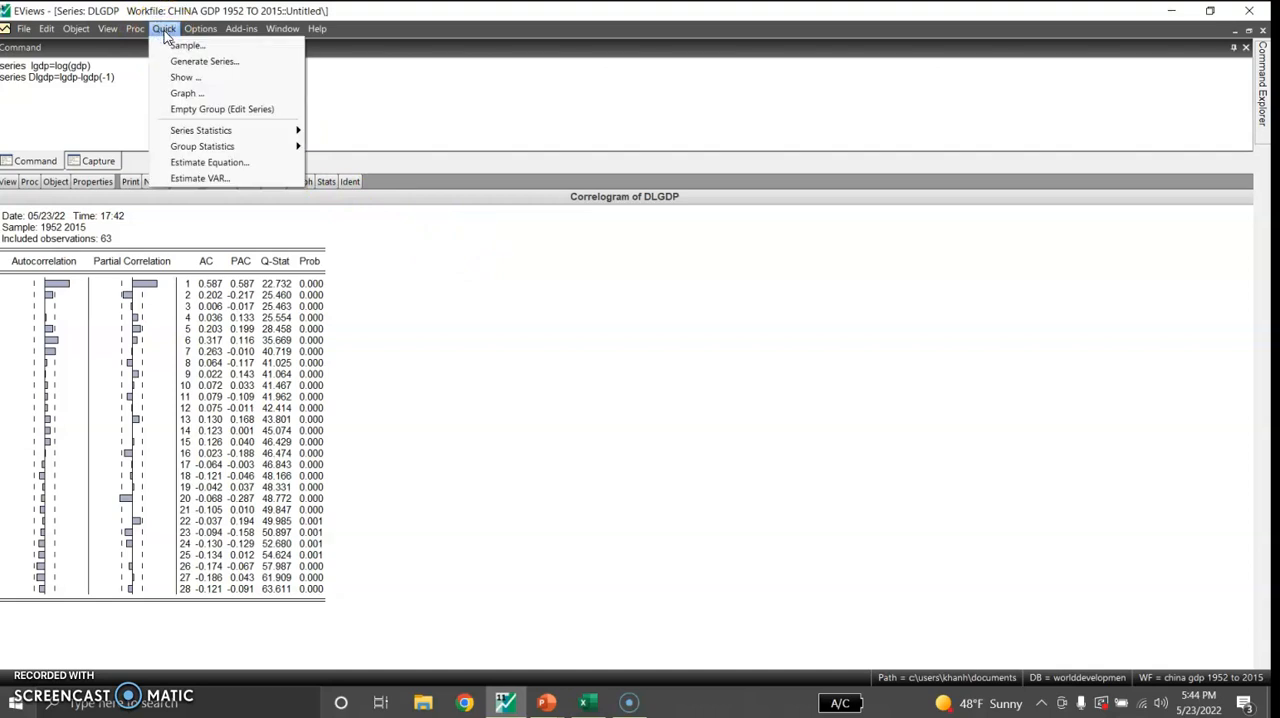
pyautogui.click(195, 163)
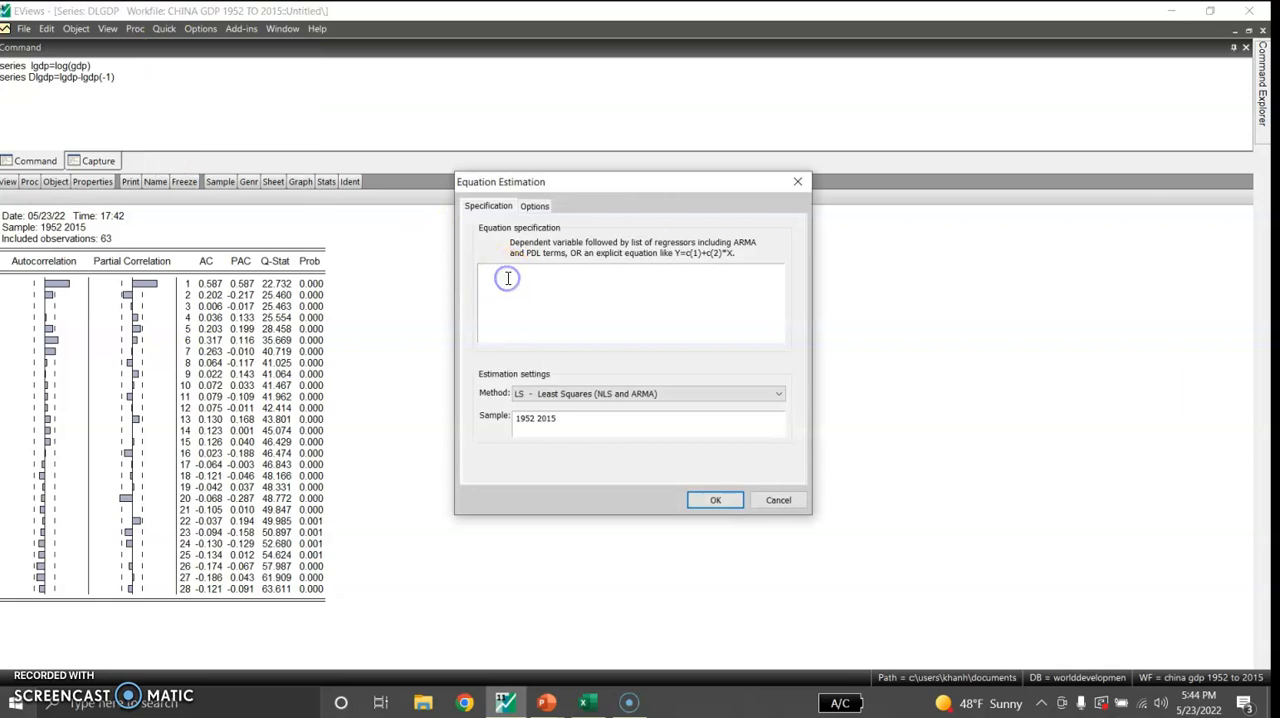
pyautogui.write('glgdp c AR(1')
pyautogui.click(712, 499)
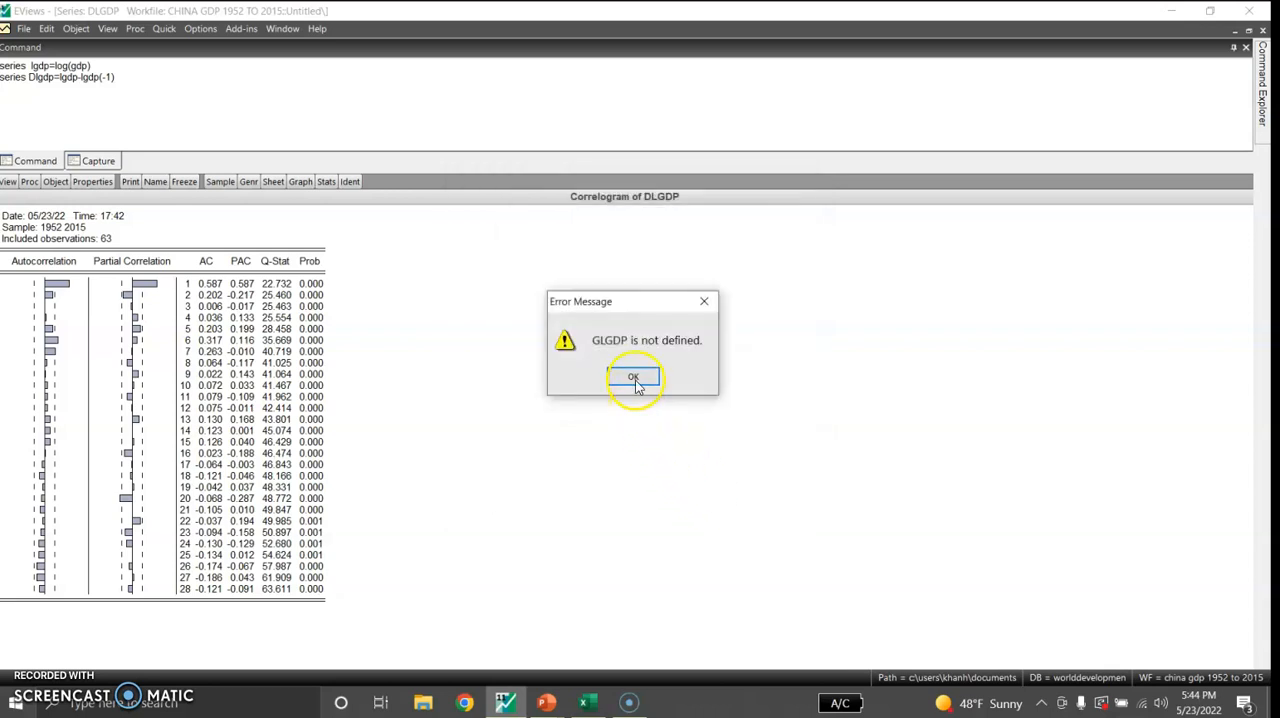
pyautogui.click(633, 376)
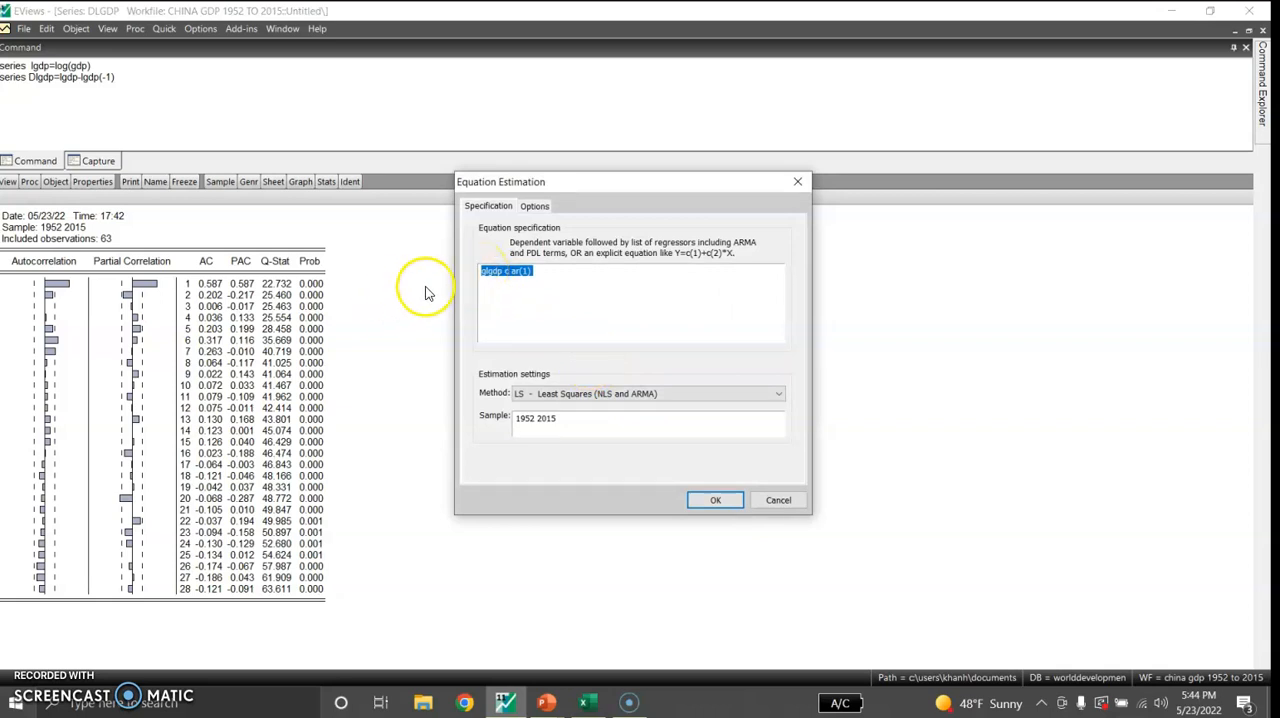
# Replace the dependent variable with D(lgdp) and estimate the equation "D(lgdp) c ar(1)"
pyautogui.click(503, 272)
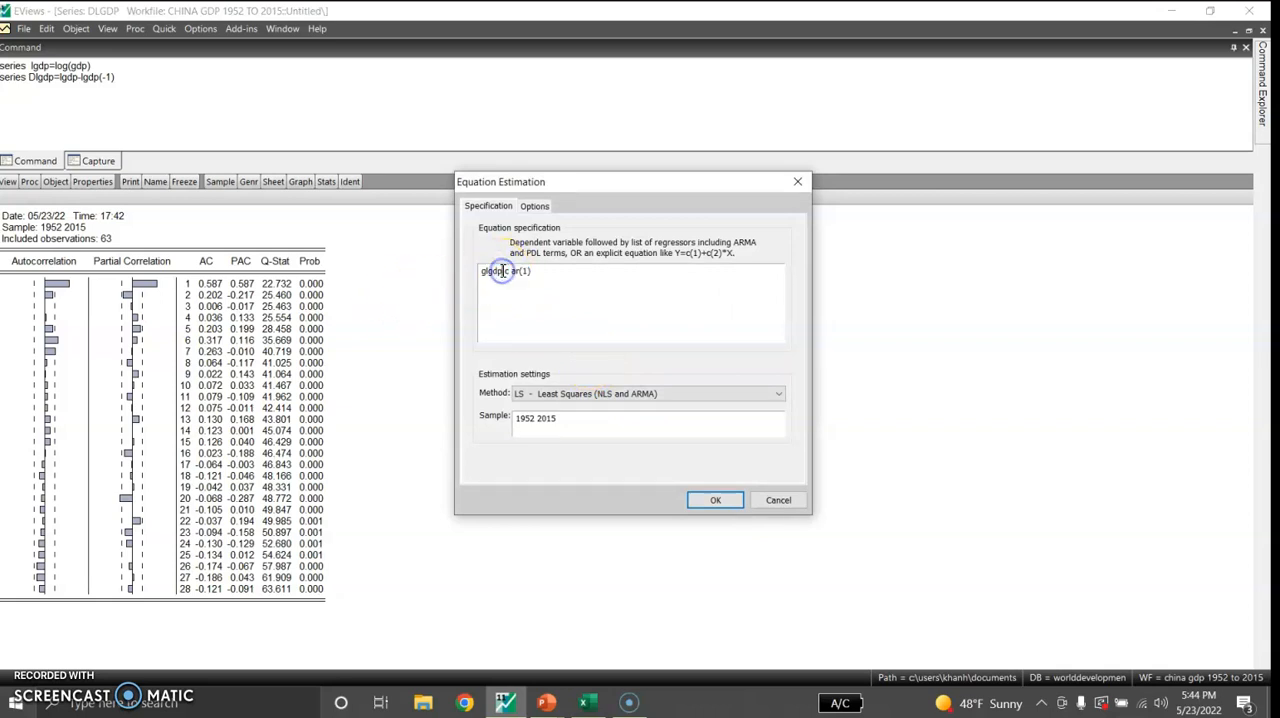
pyautogui.press('BackSpace')
pyautogui.press('BackSpace')
pyautogui.press('BackSpace')
pyautogui.press('BackSpace')
pyautogui.press('BackSpace')
pyautogui.write('D(lgdp)')
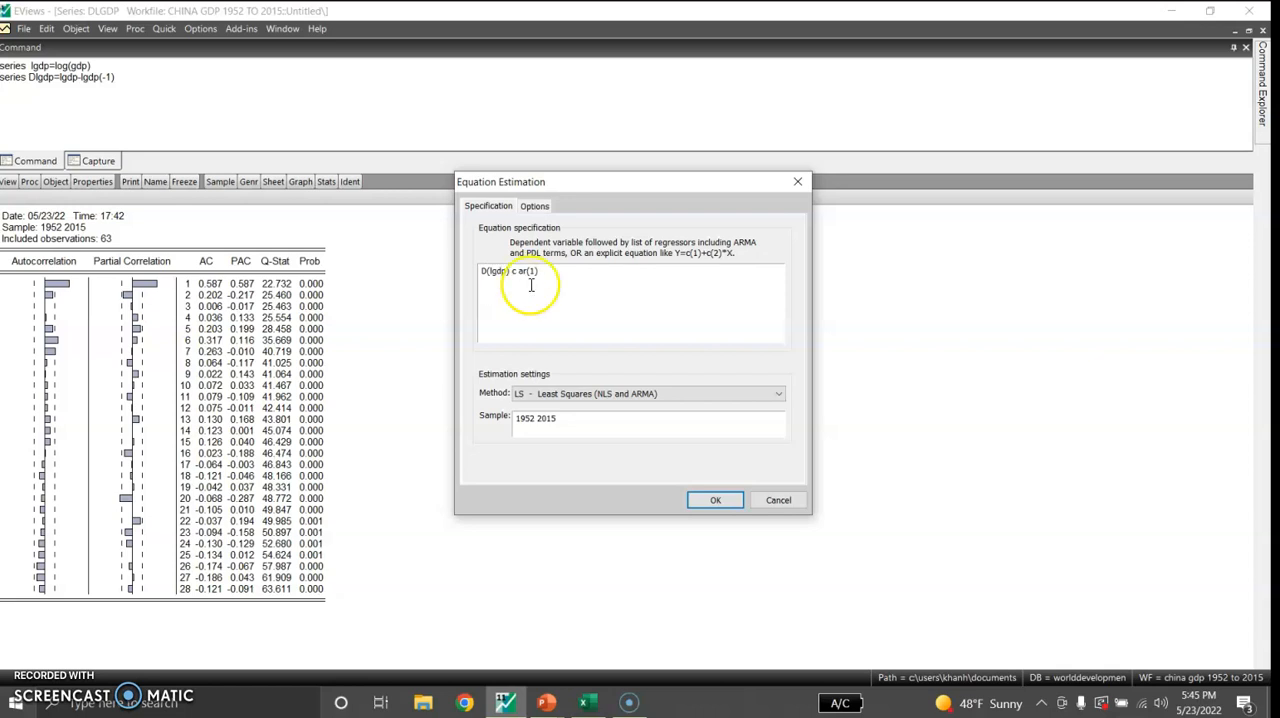
pyautogui.click(719, 500)
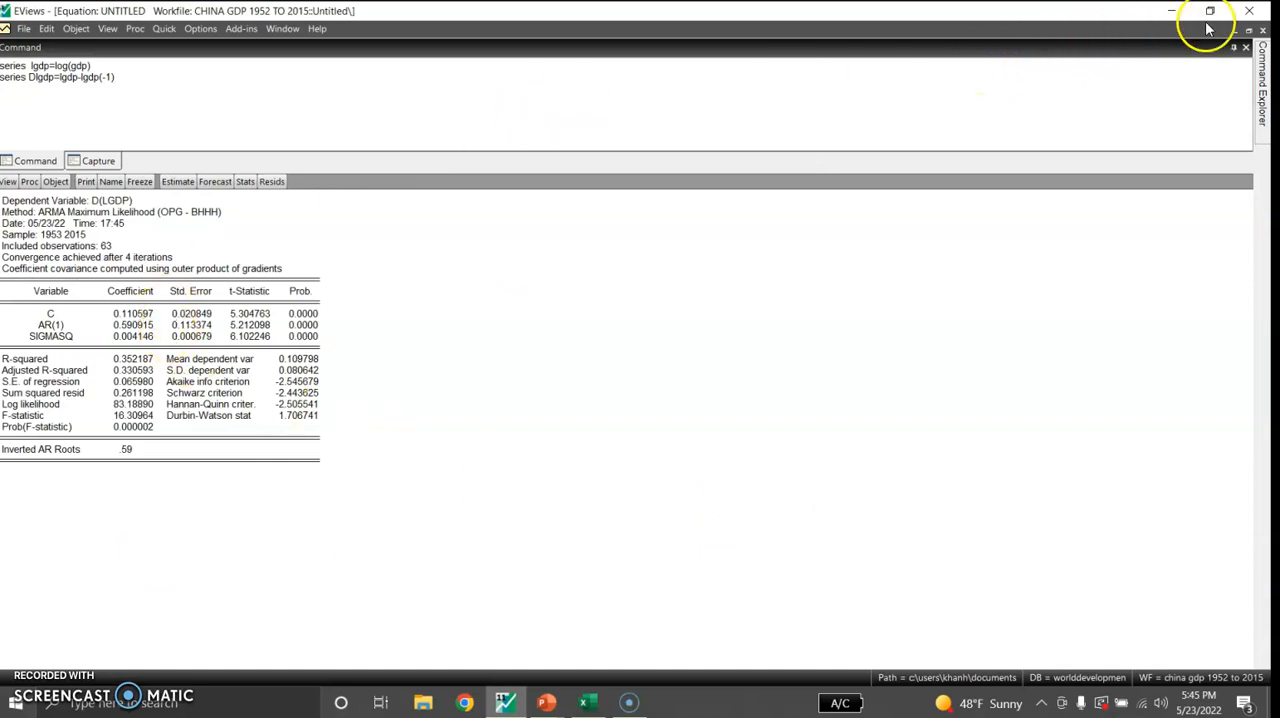
# Display the estimated equation's actual, fitted and residual graph and examine it enlarged
pyautogui.click(1249, 33)
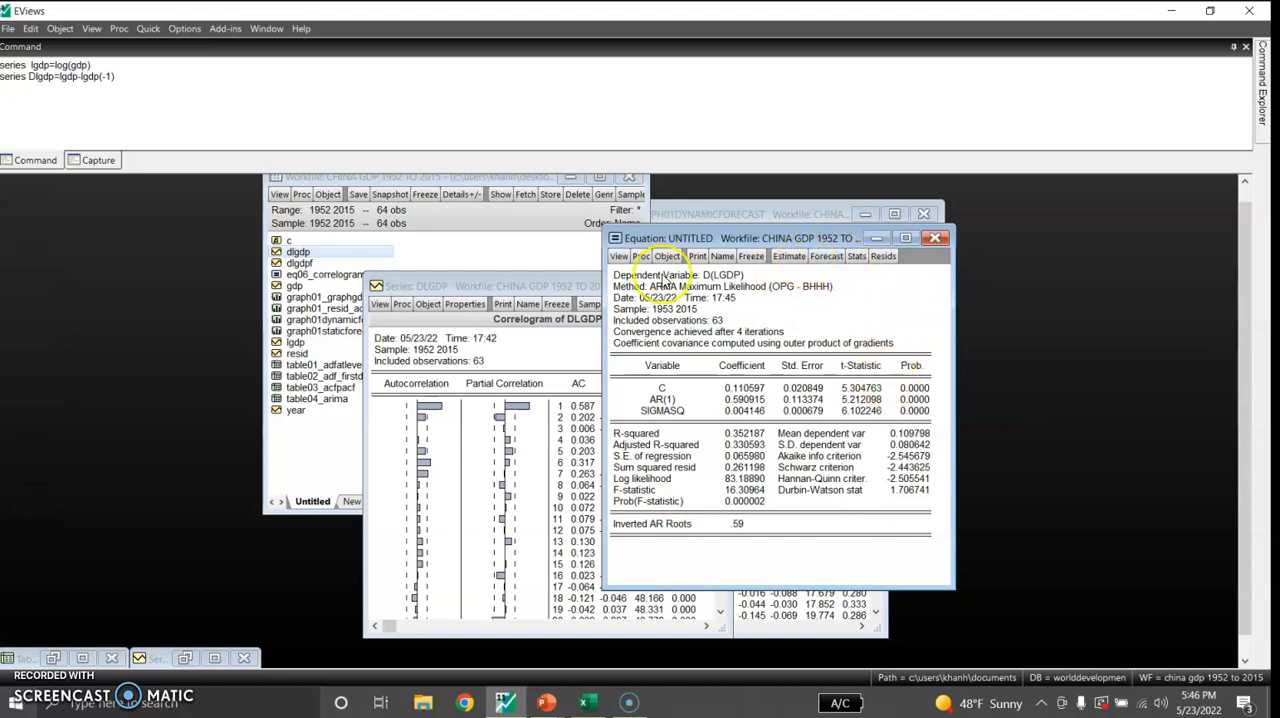
pyautogui.click(618, 256)
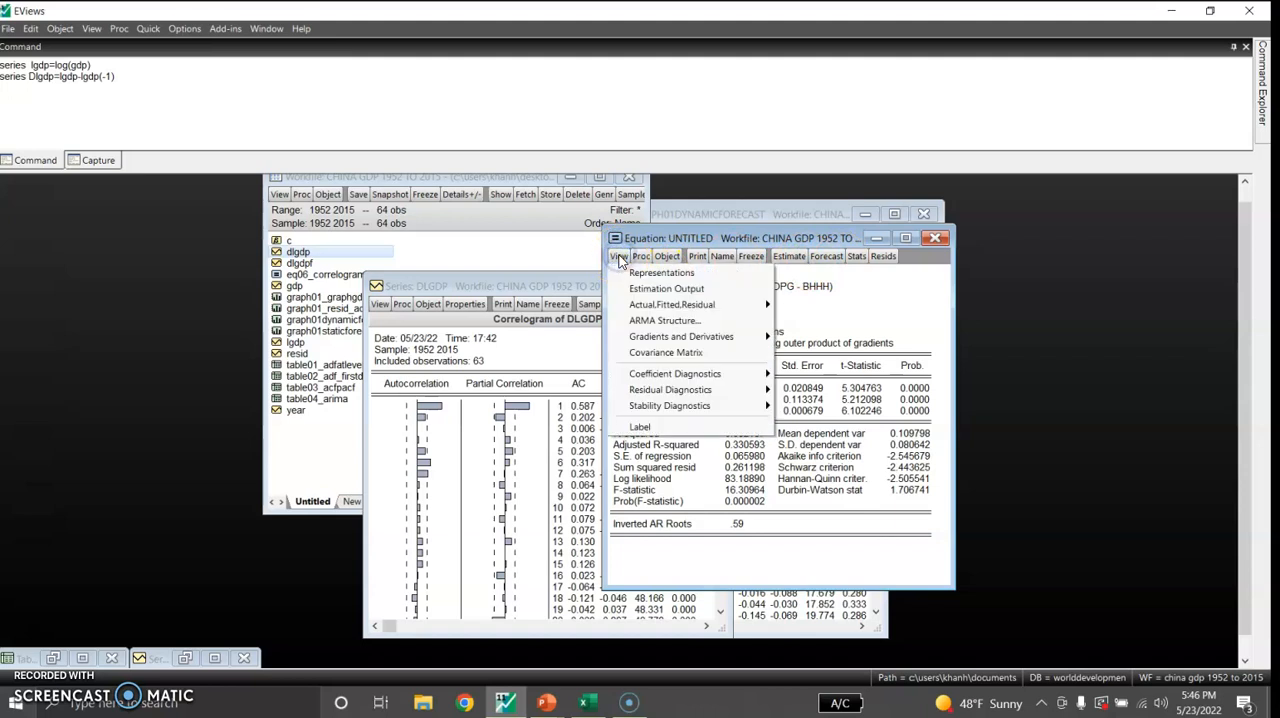
pyautogui.moveTo(672, 304)
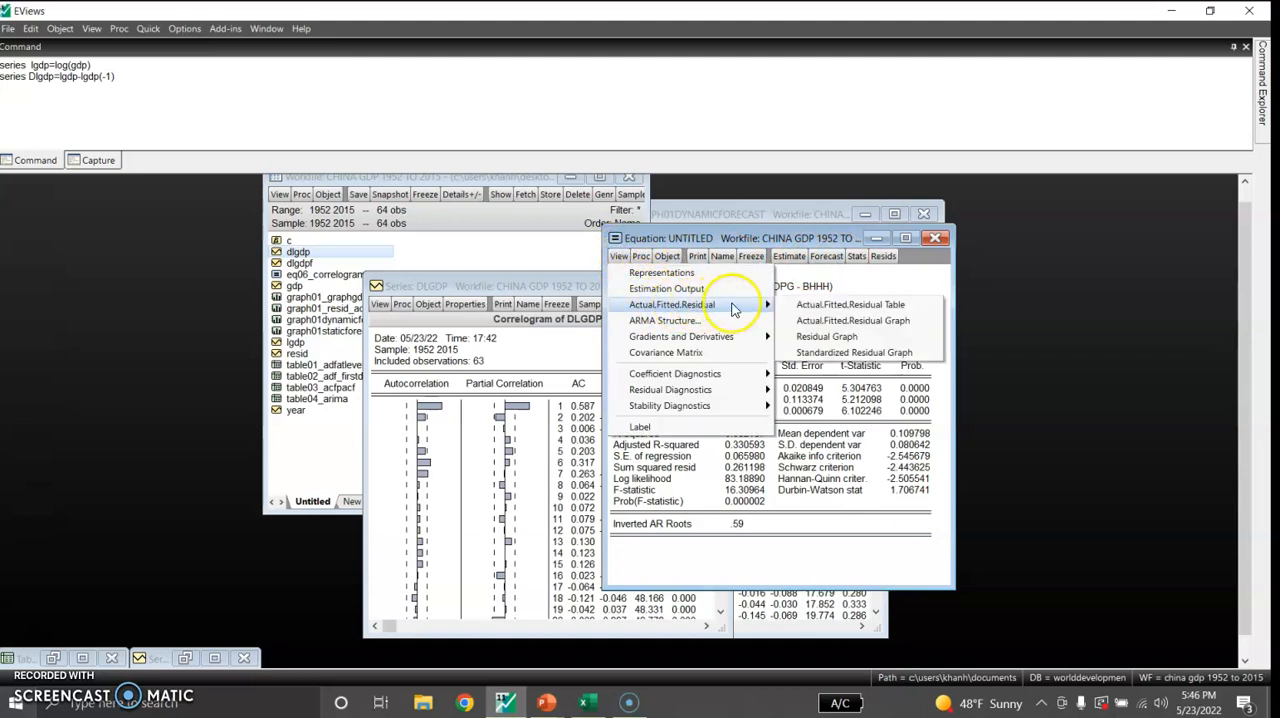
pyautogui.click(820, 321)
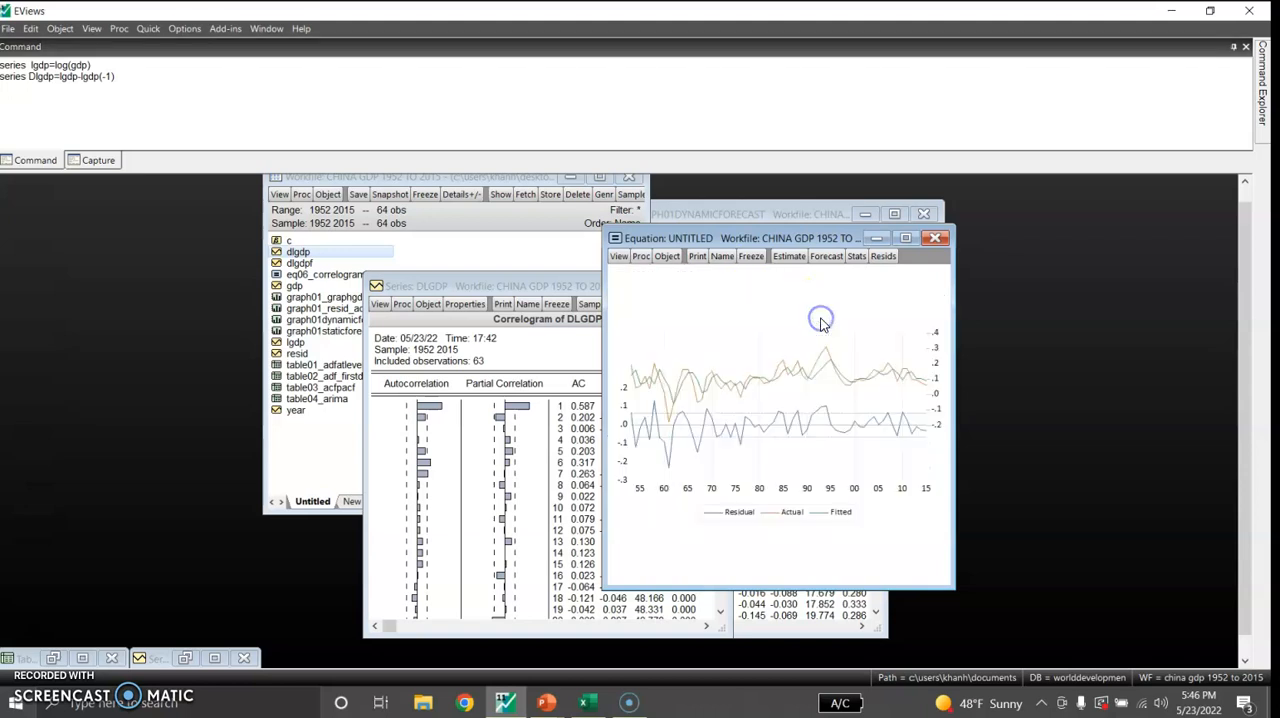
pyautogui.click(905, 238)
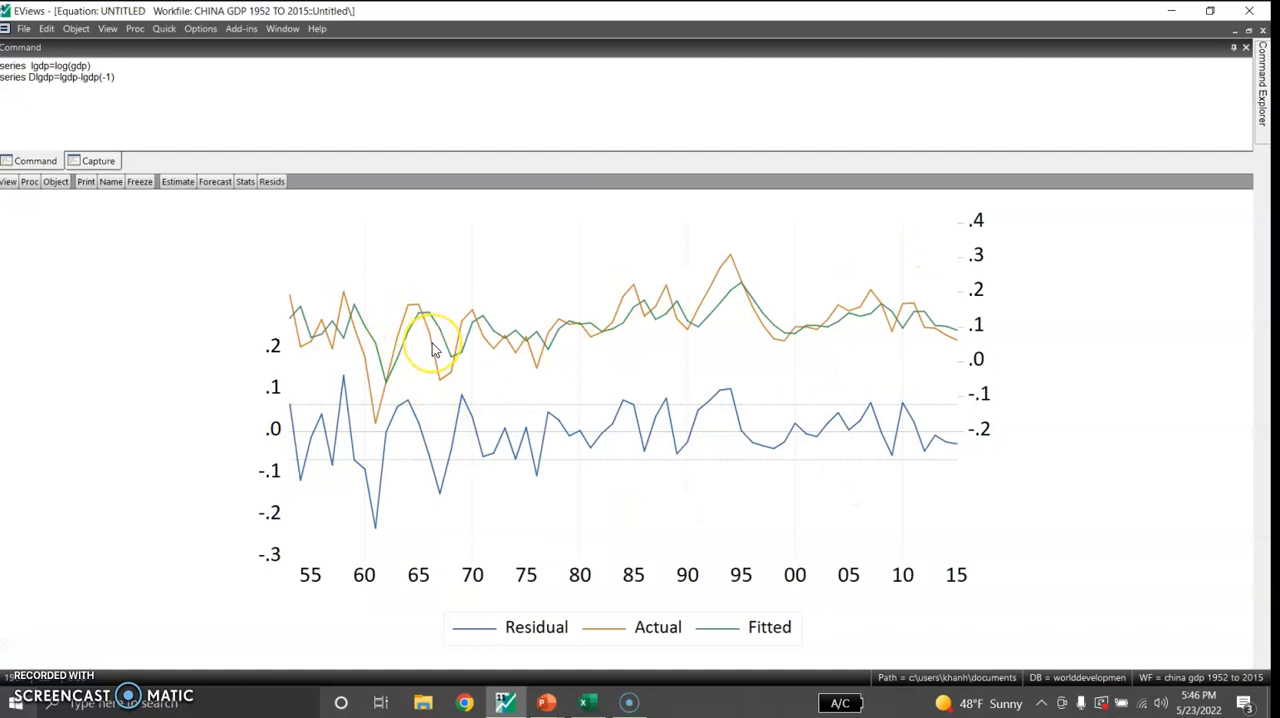
pyautogui.moveTo(432, 348)
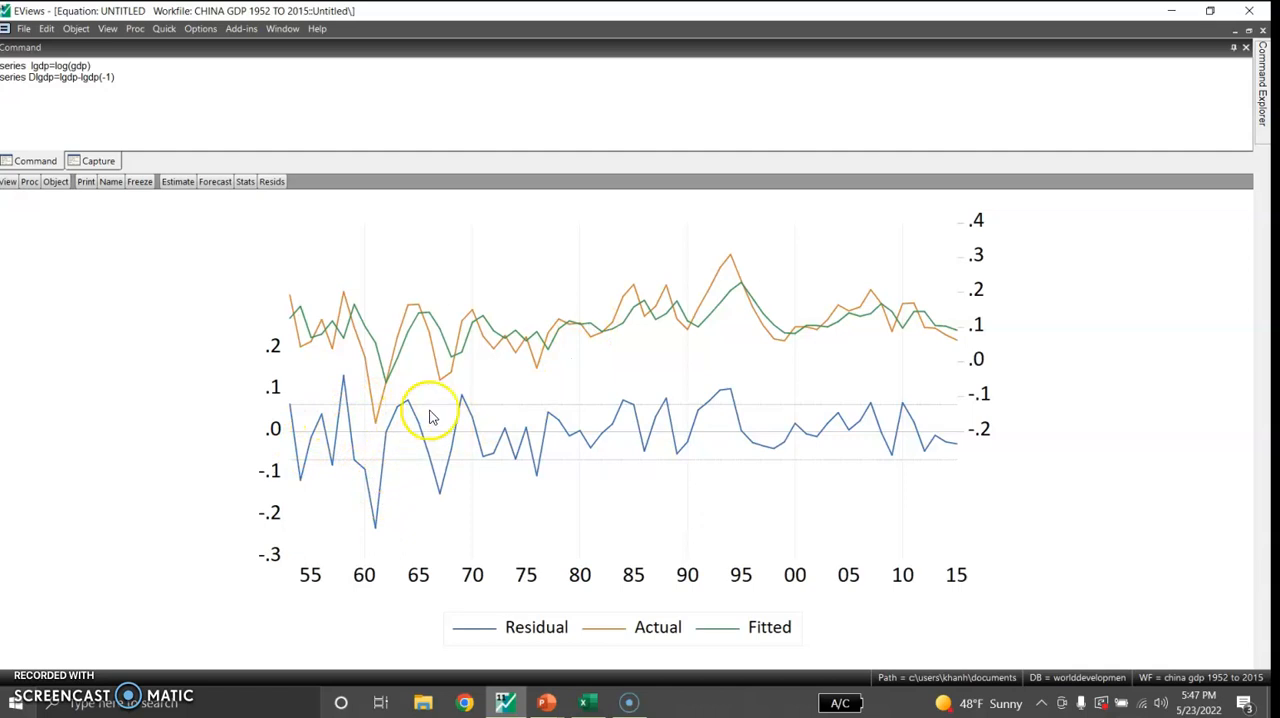
pyautogui.moveTo(459, 437)
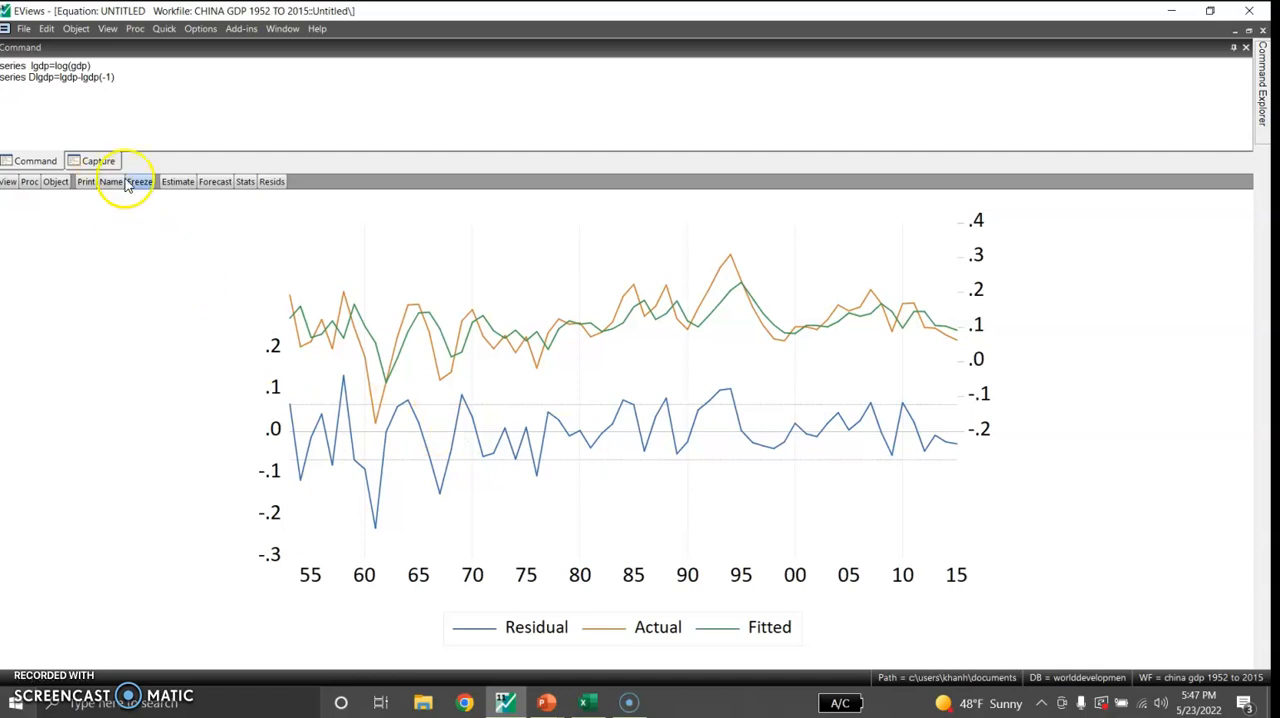
# Produce the equation's residual correlogram with Q-statistics using 28 lags and examine it enlarged
pyautogui.click(1248, 31)
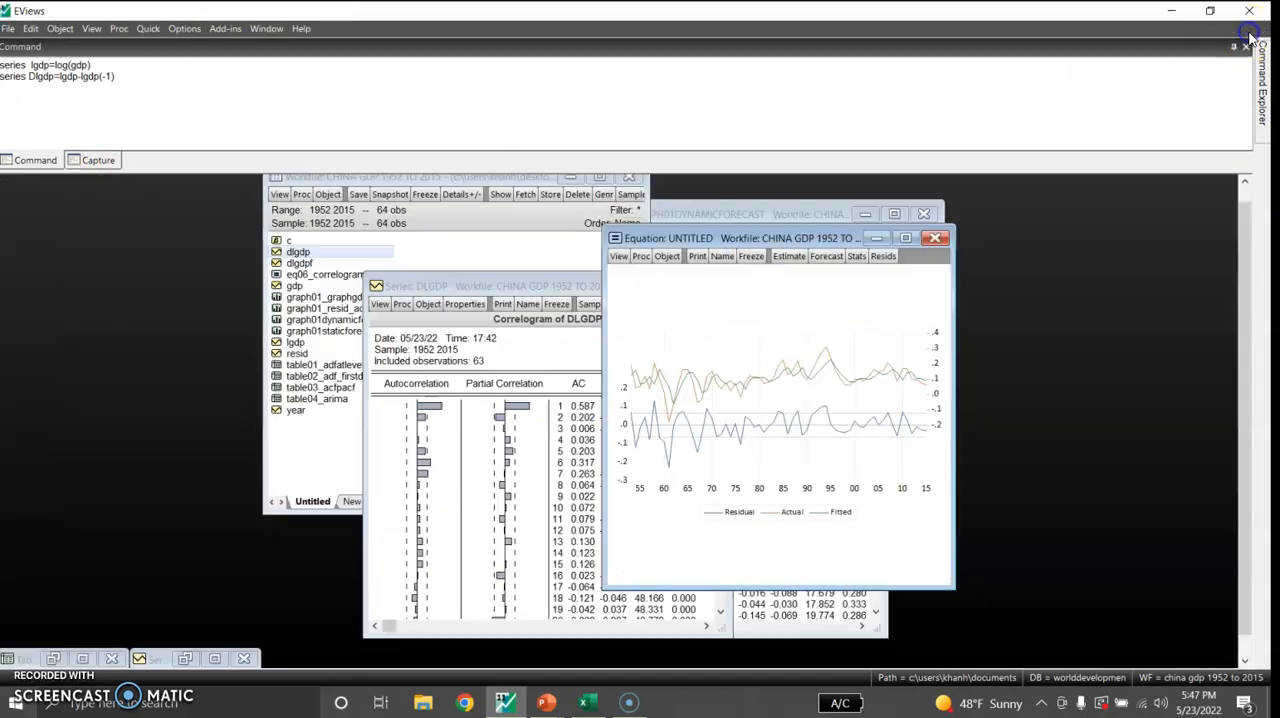
pyautogui.click(620, 257)
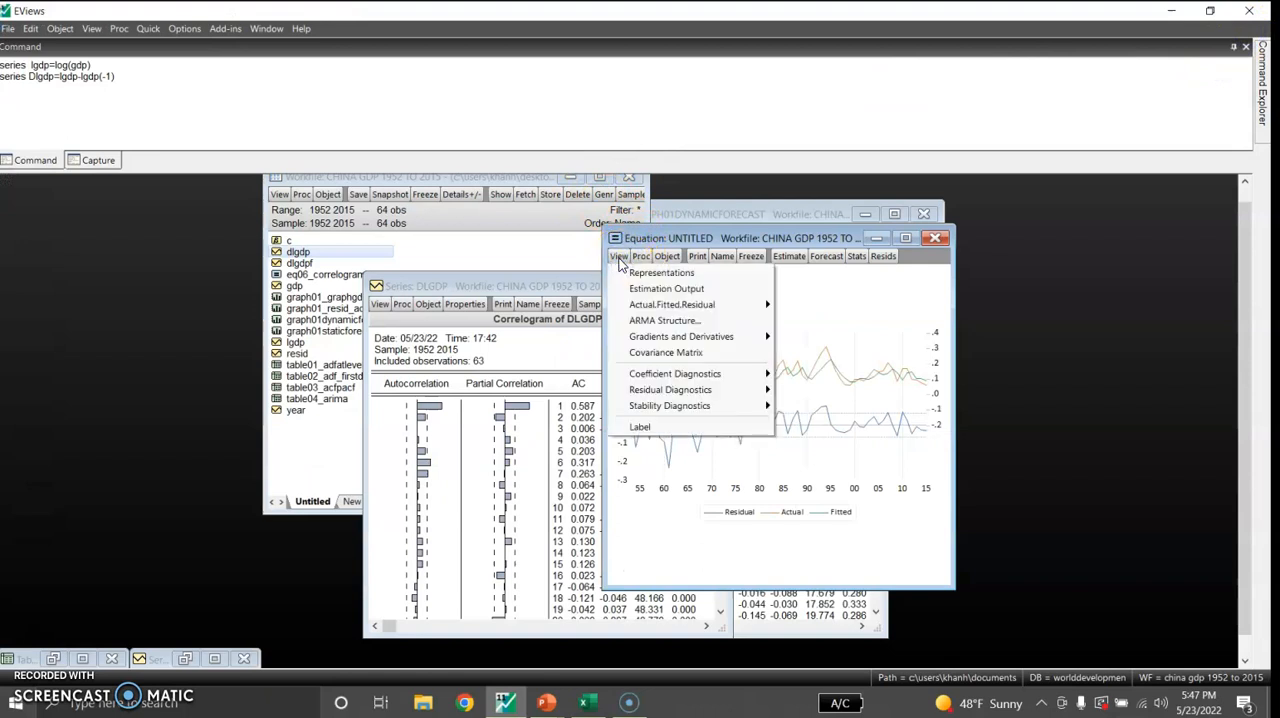
pyautogui.moveTo(650, 392)
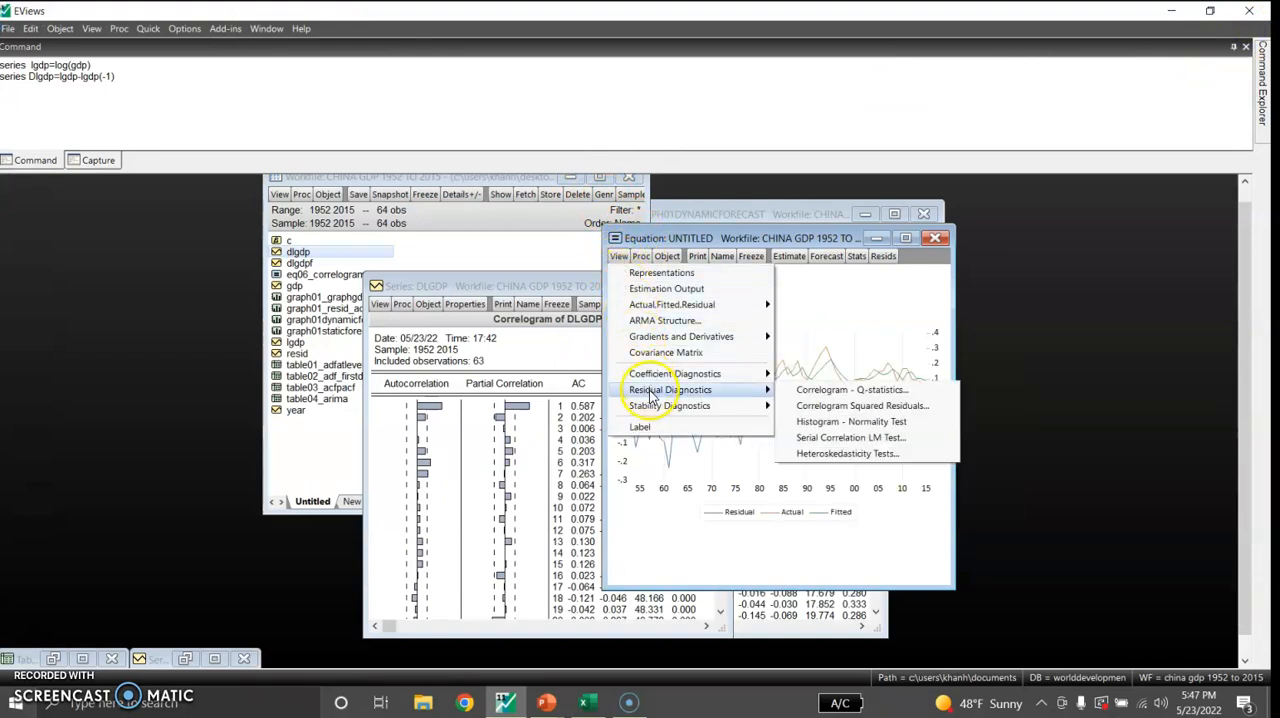
pyautogui.click(812, 391)
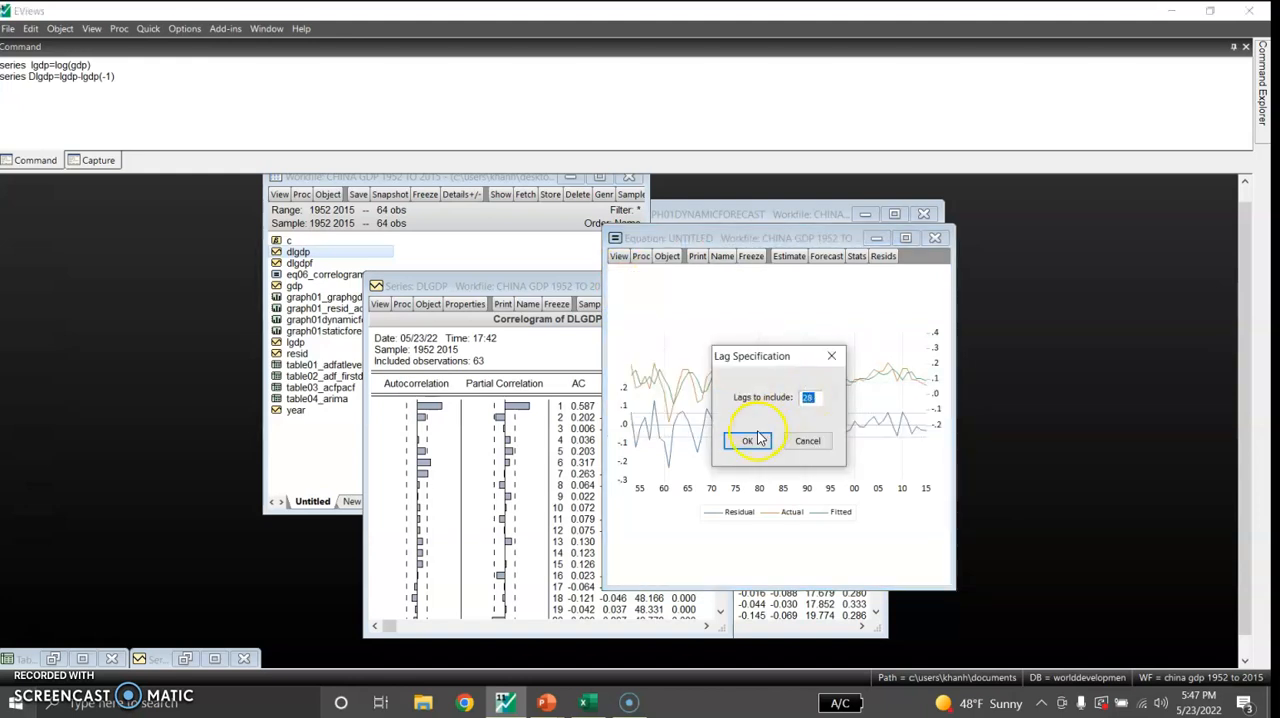
pyautogui.click(747, 443)
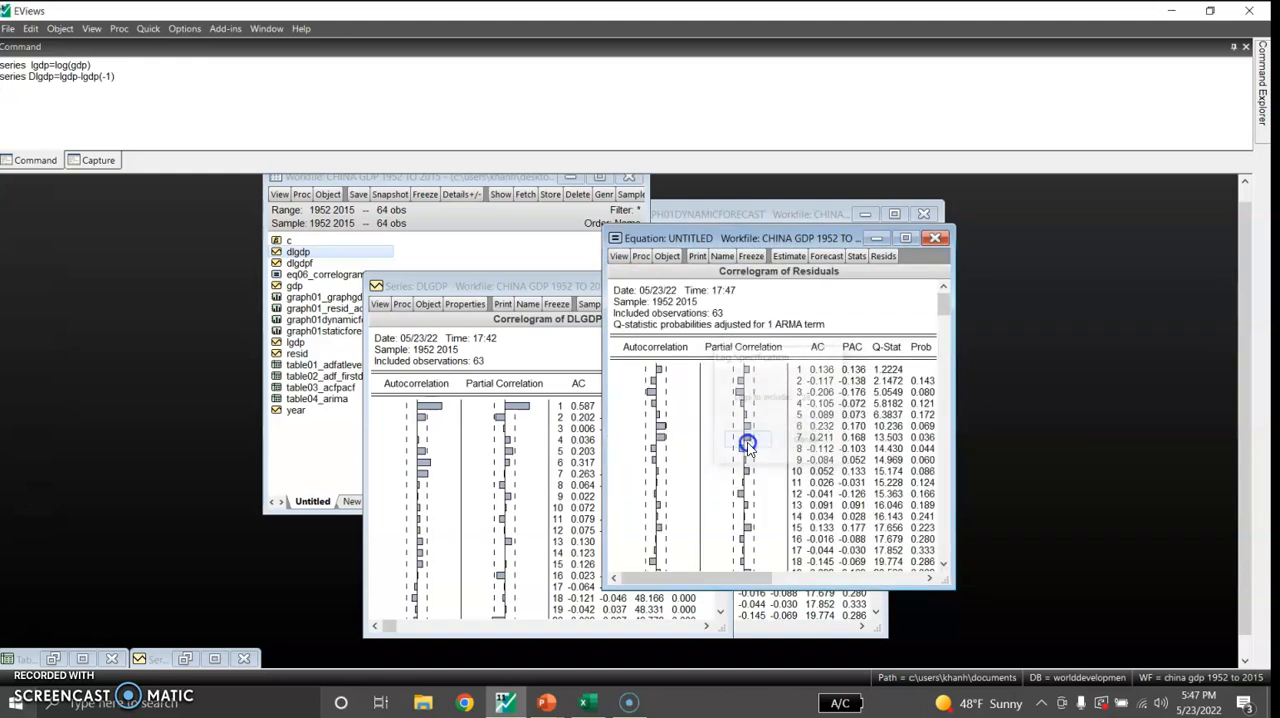
pyautogui.click(906, 239)
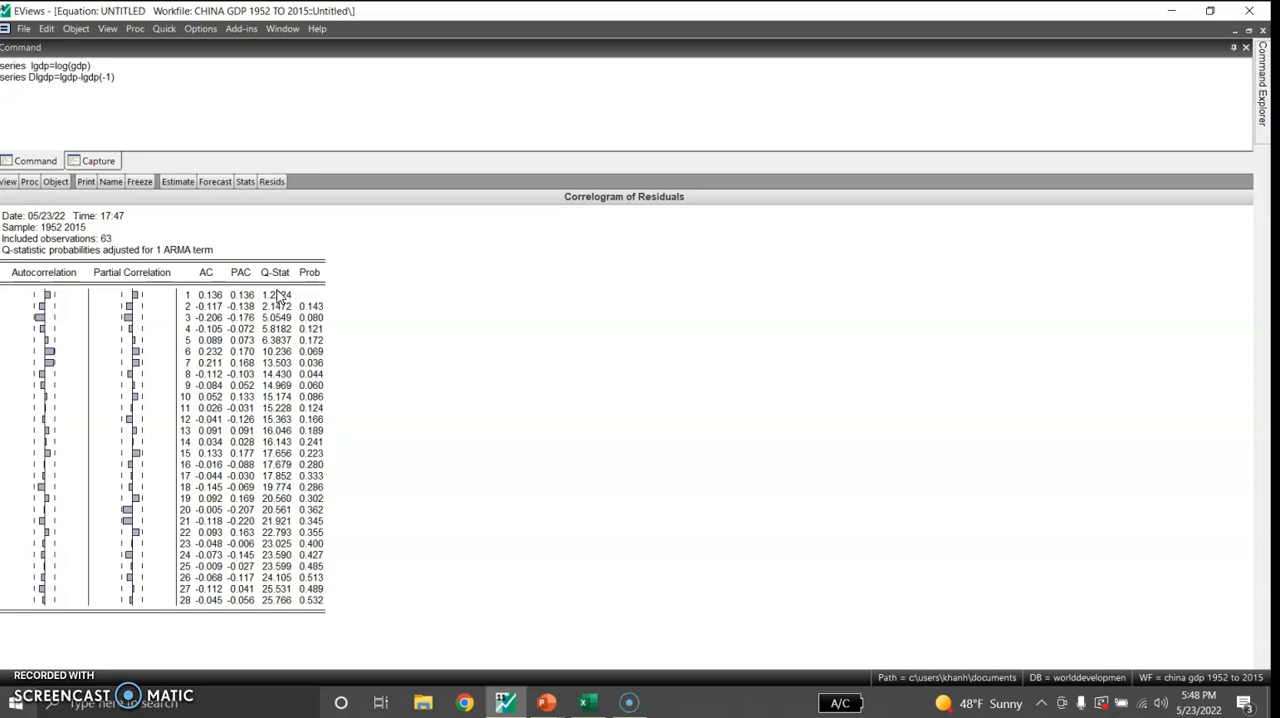
# Run a dynamic forecast of LGDP named lgdpf over the sample 1952 2015, including the forecast graph and evaluation
pyautogui.click(220, 183)
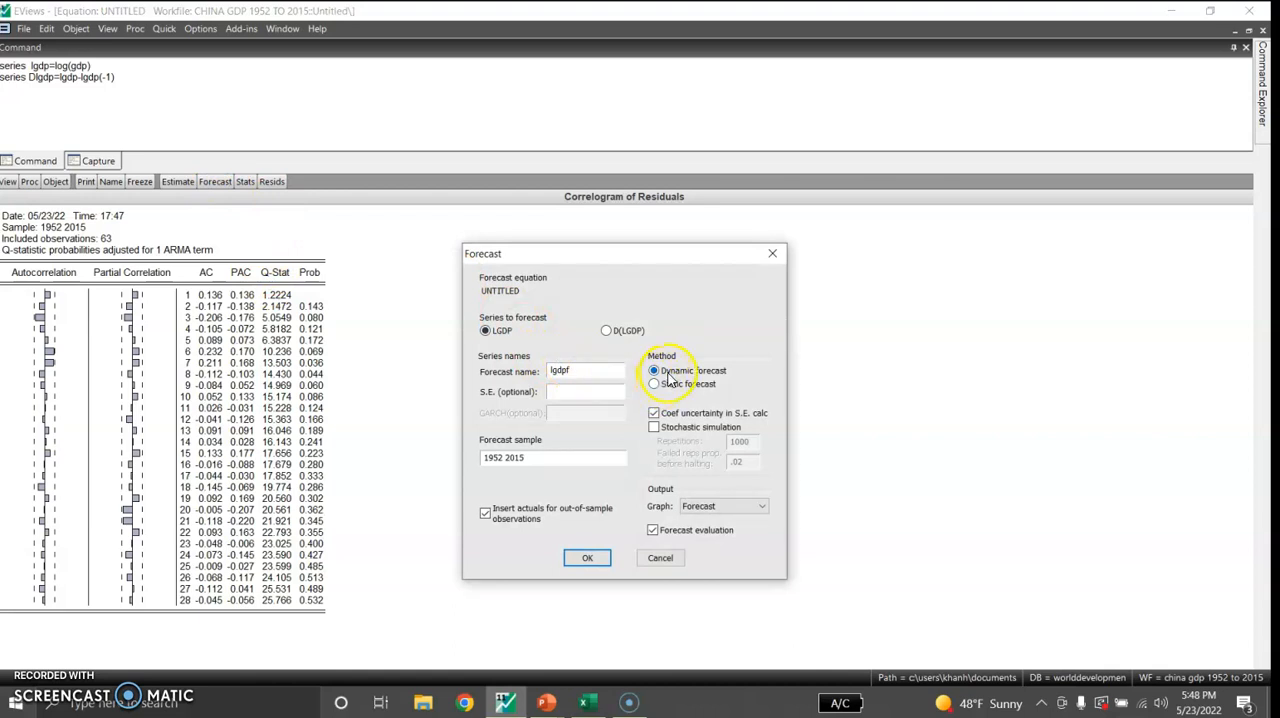
pyautogui.click(588, 561)
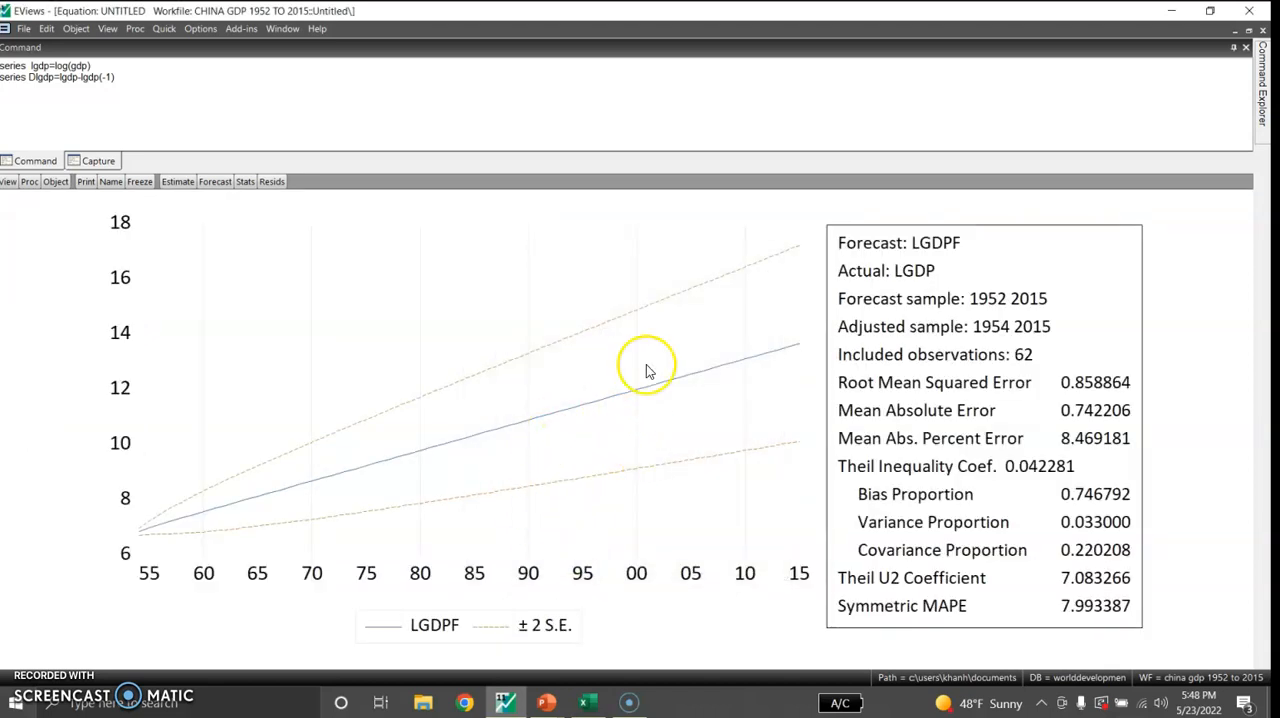
pyautogui.moveTo(596, 383)
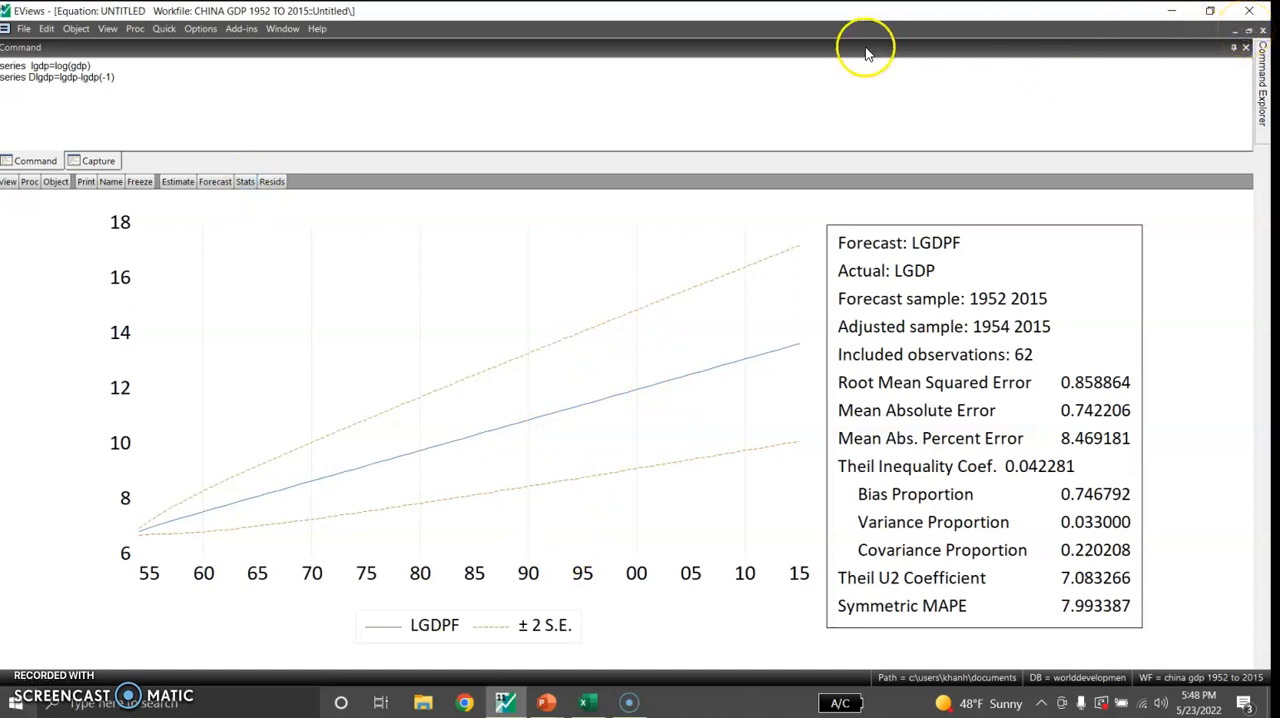
# Run a dynamic forecast of D(LGDP) named lgdpf over 1952 2015 and examine its forecast line and ±2 S.E. bands
pyautogui.click(212, 184)
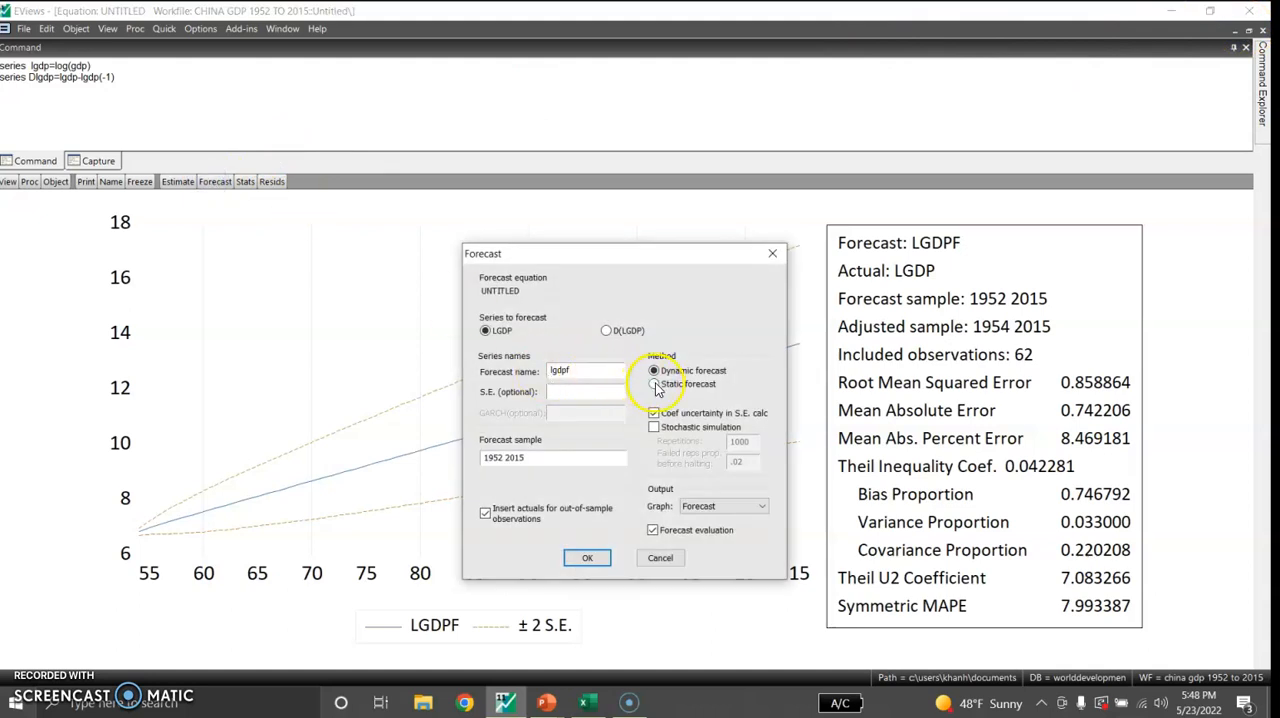
pyautogui.click(607, 332)
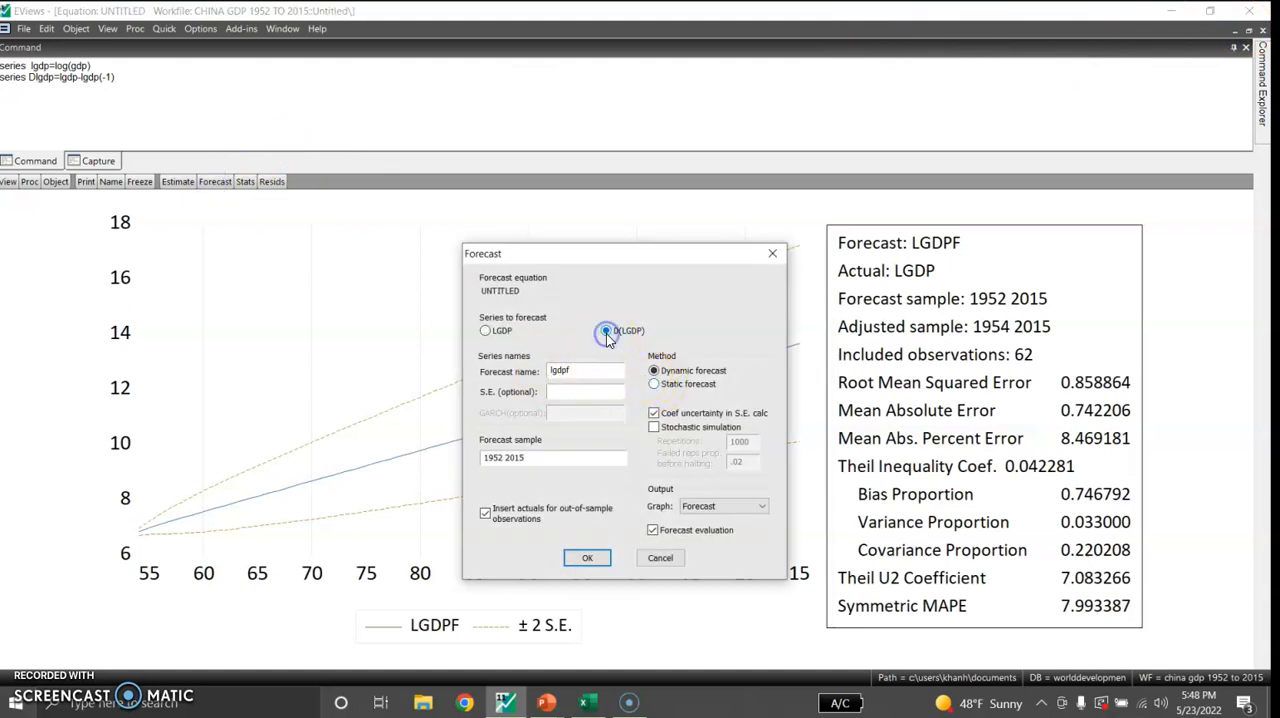
pyautogui.click(588, 567)
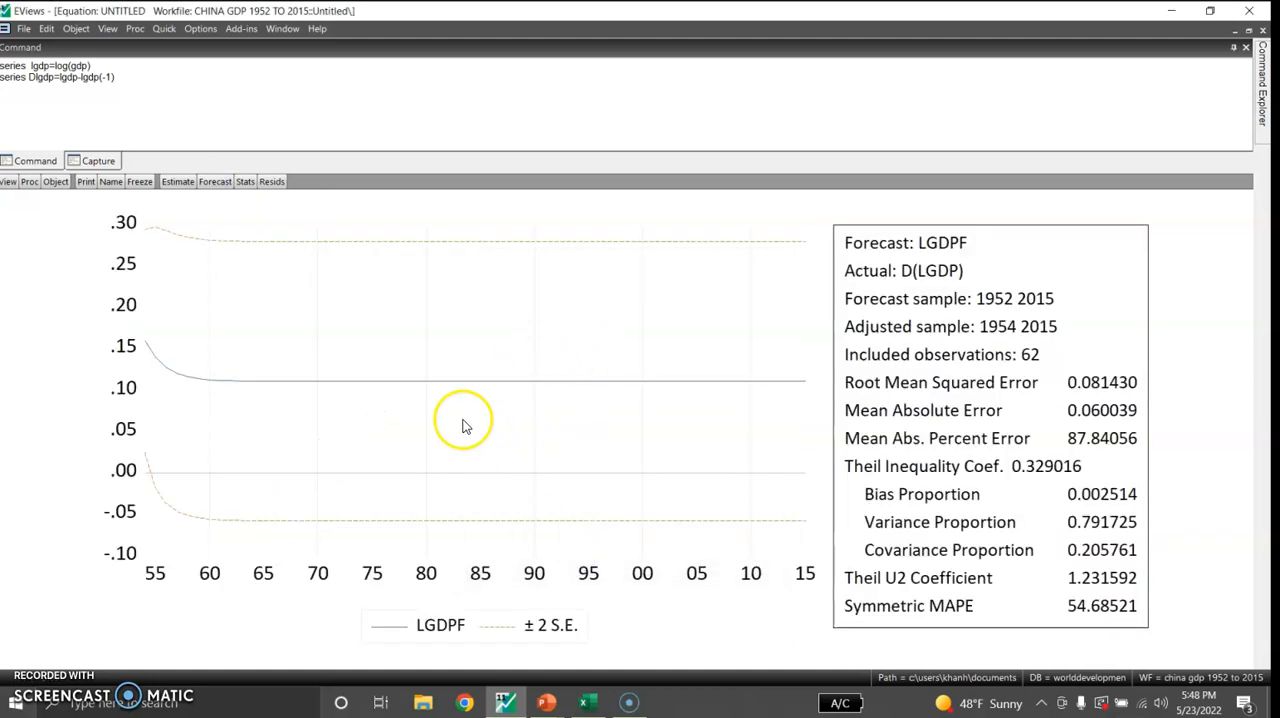
pyautogui.moveTo(483, 378)
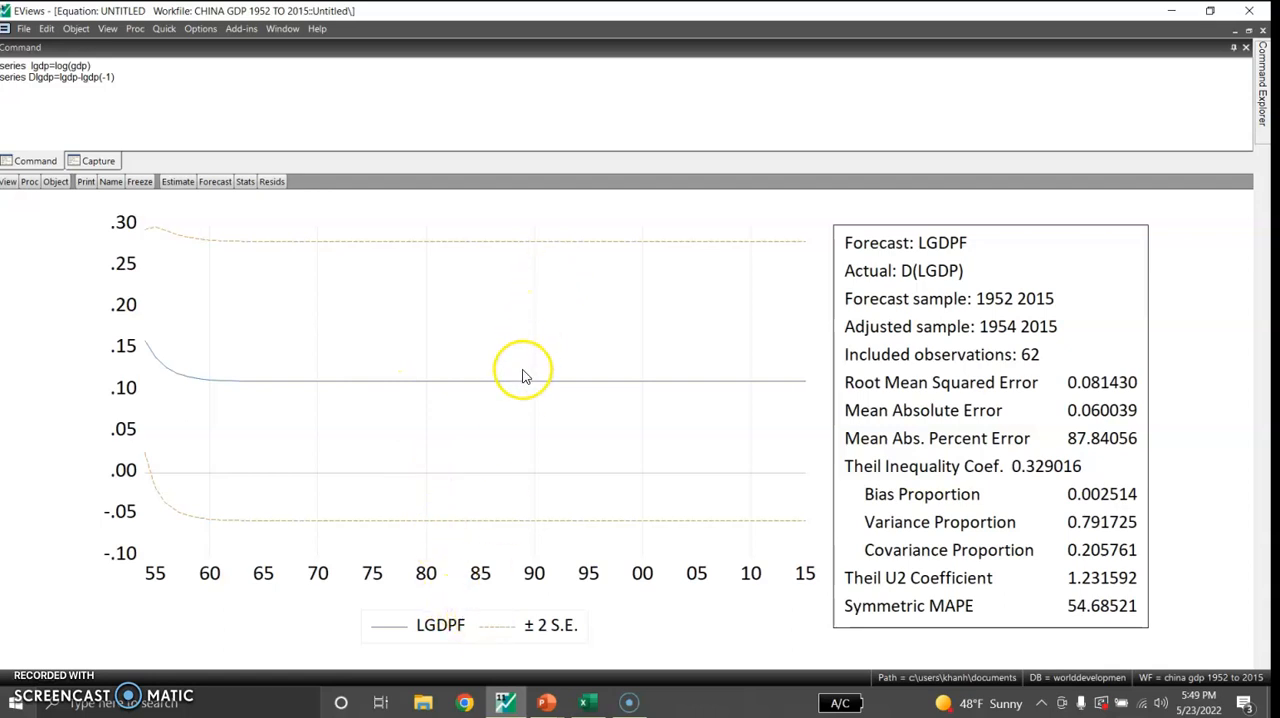
pyautogui.moveTo(528, 373)
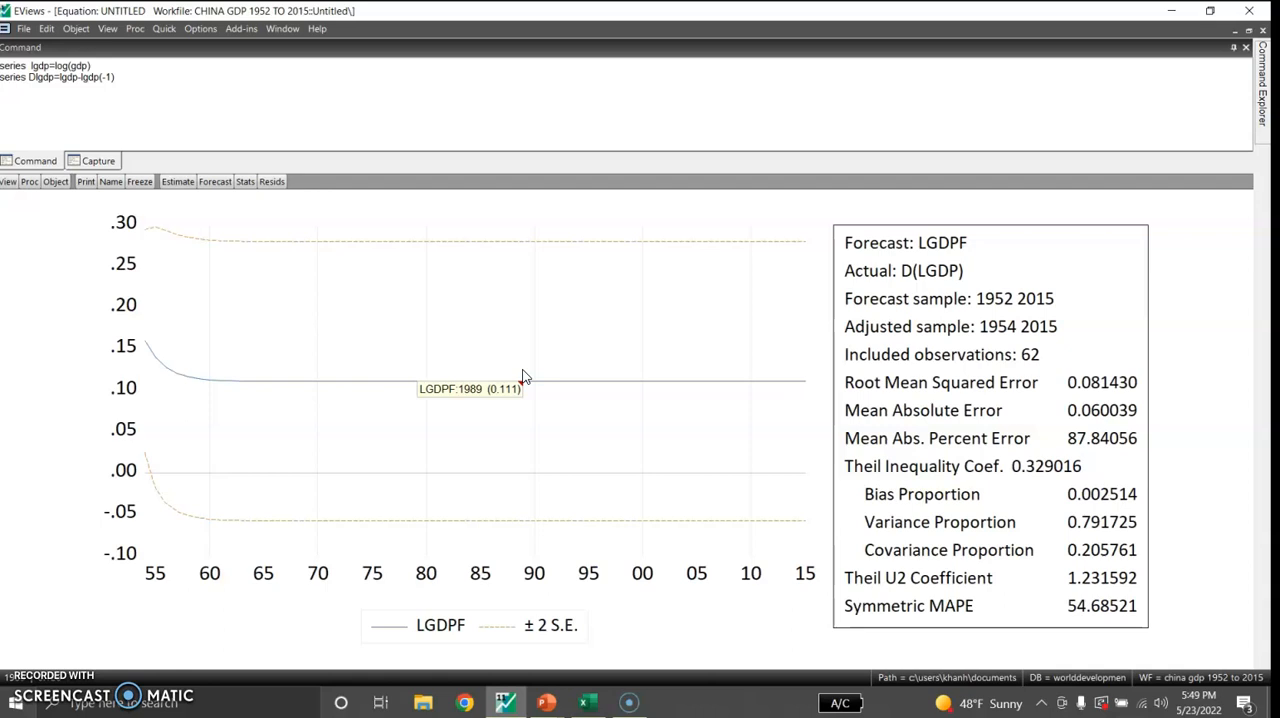
pyautogui.moveTo(501, 249)
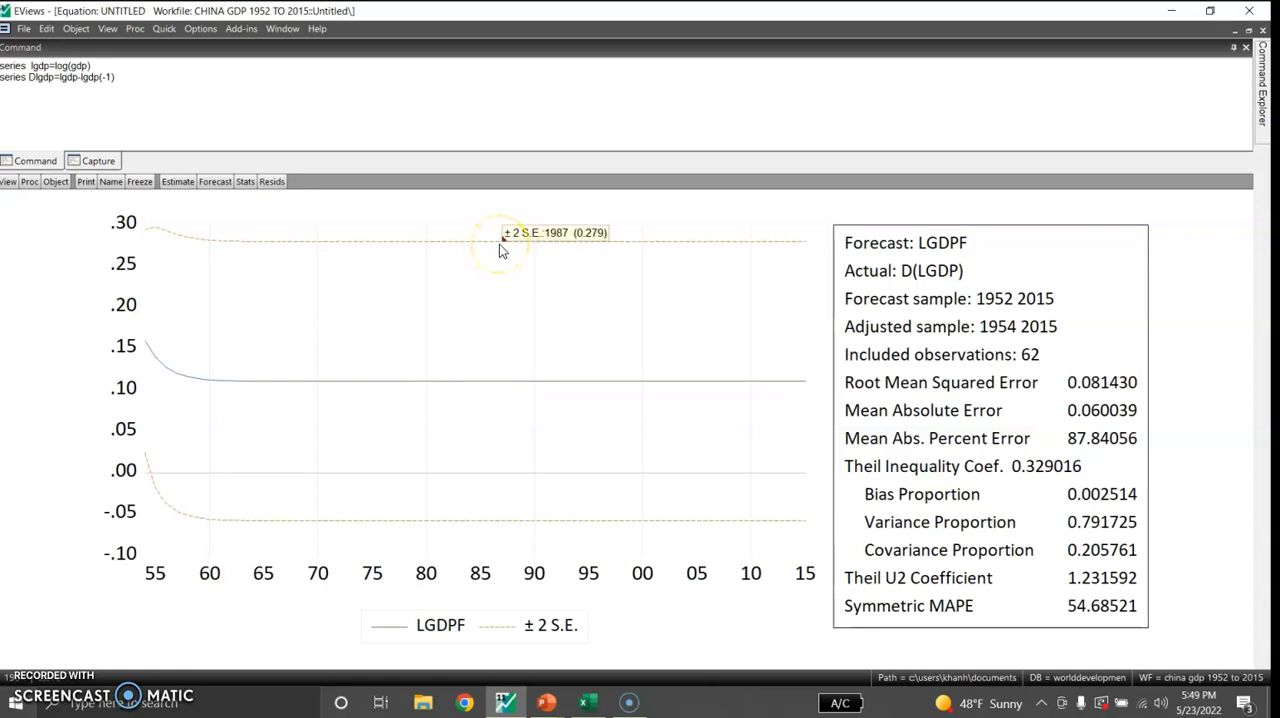
pyautogui.moveTo(447, 522)
pyautogui.click(391, 457)
# Run a static forecast of D(LGDP) named lgdpf over 1952 2015 and examine its graph, including the ±2 S.E. bands
pyautogui.click(218, 182)
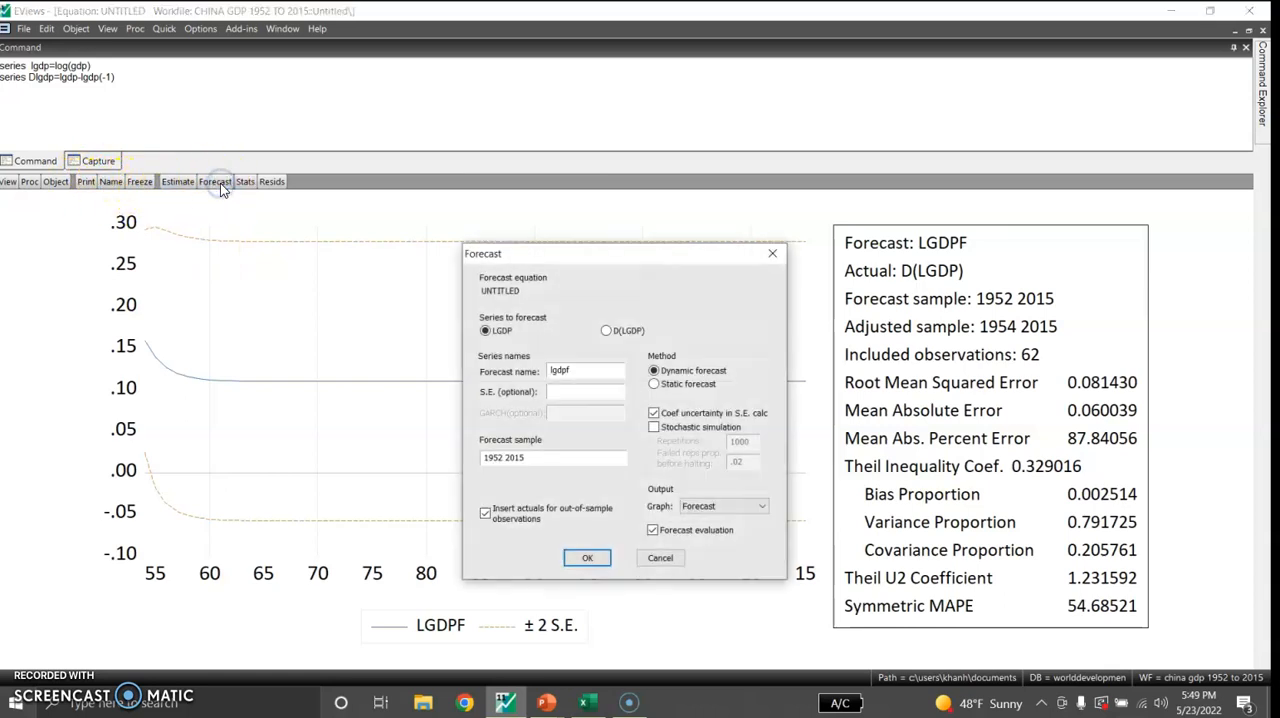
pyautogui.click(606, 331)
pyautogui.click(654, 384)
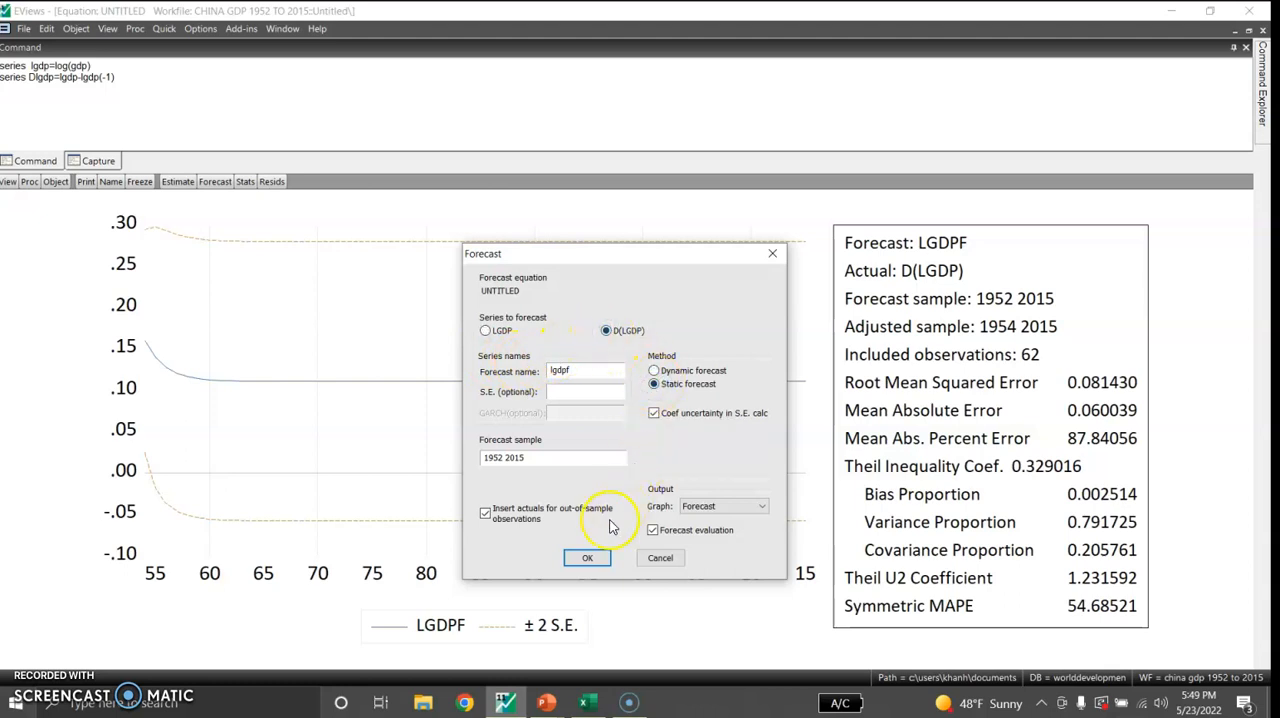
pyautogui.click(589, 558)
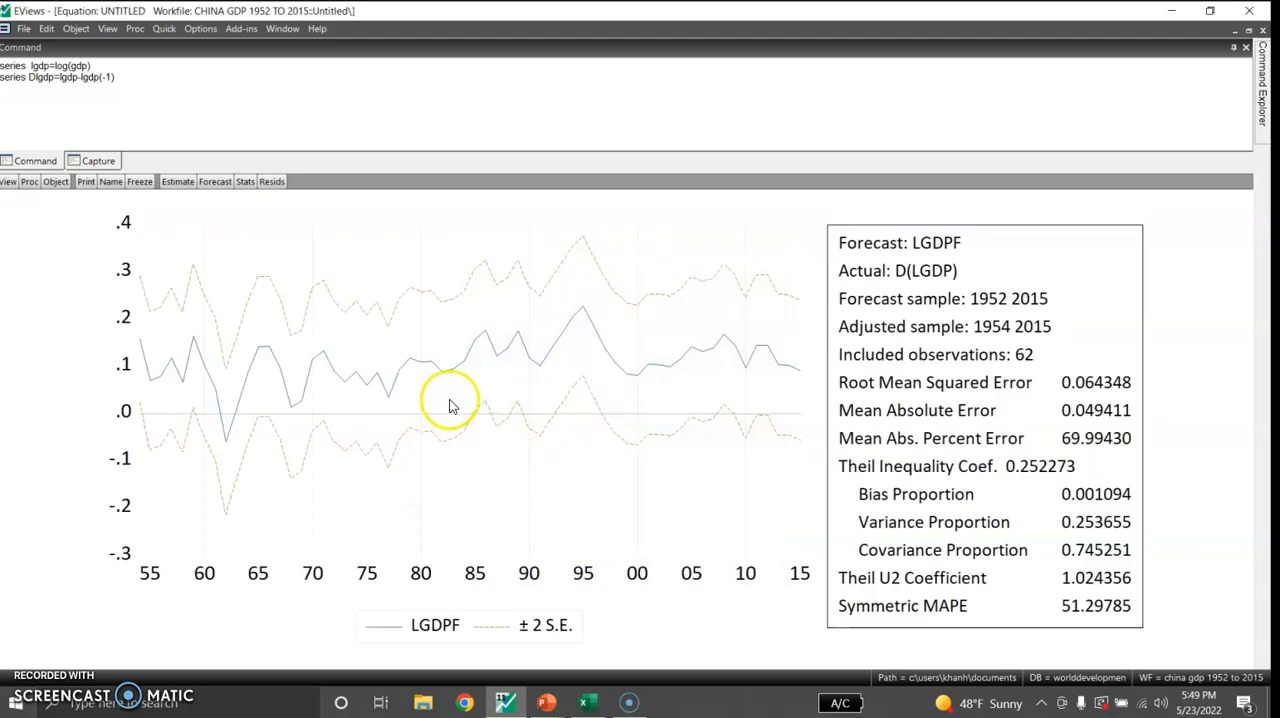
pyautogui.moveTo(455, 399)
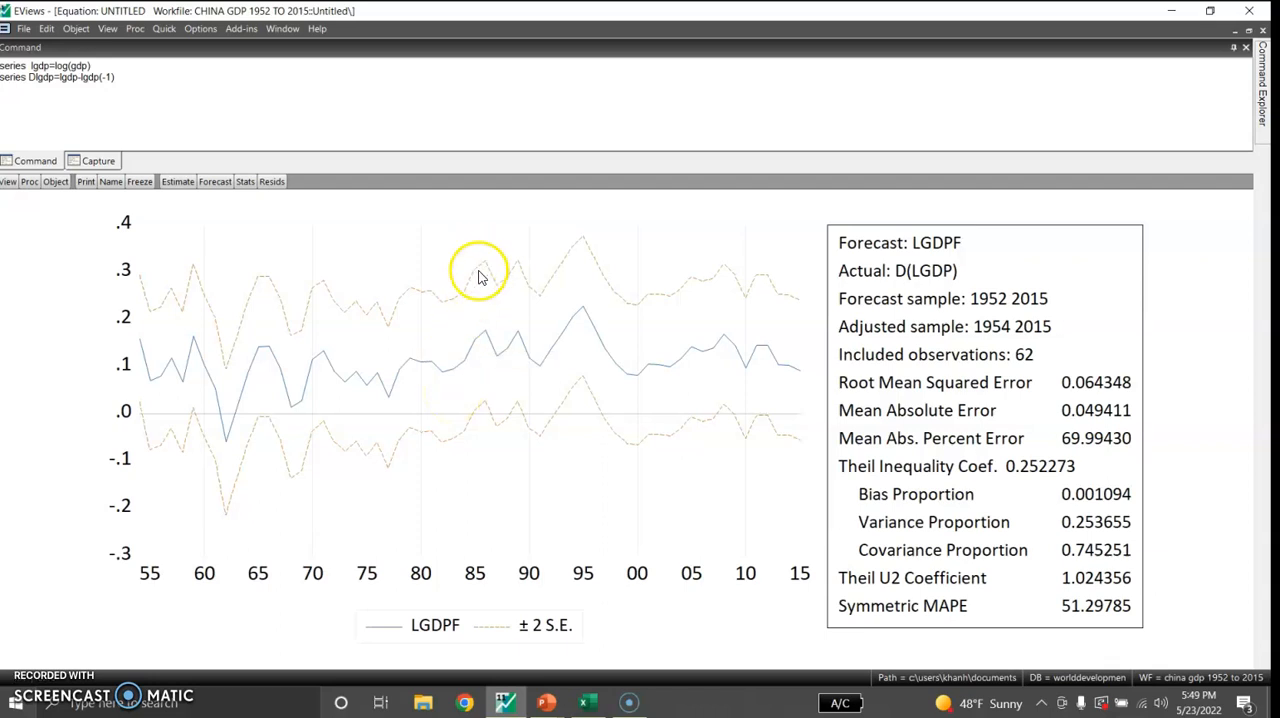
pyautogui.moveTo(478, 278)
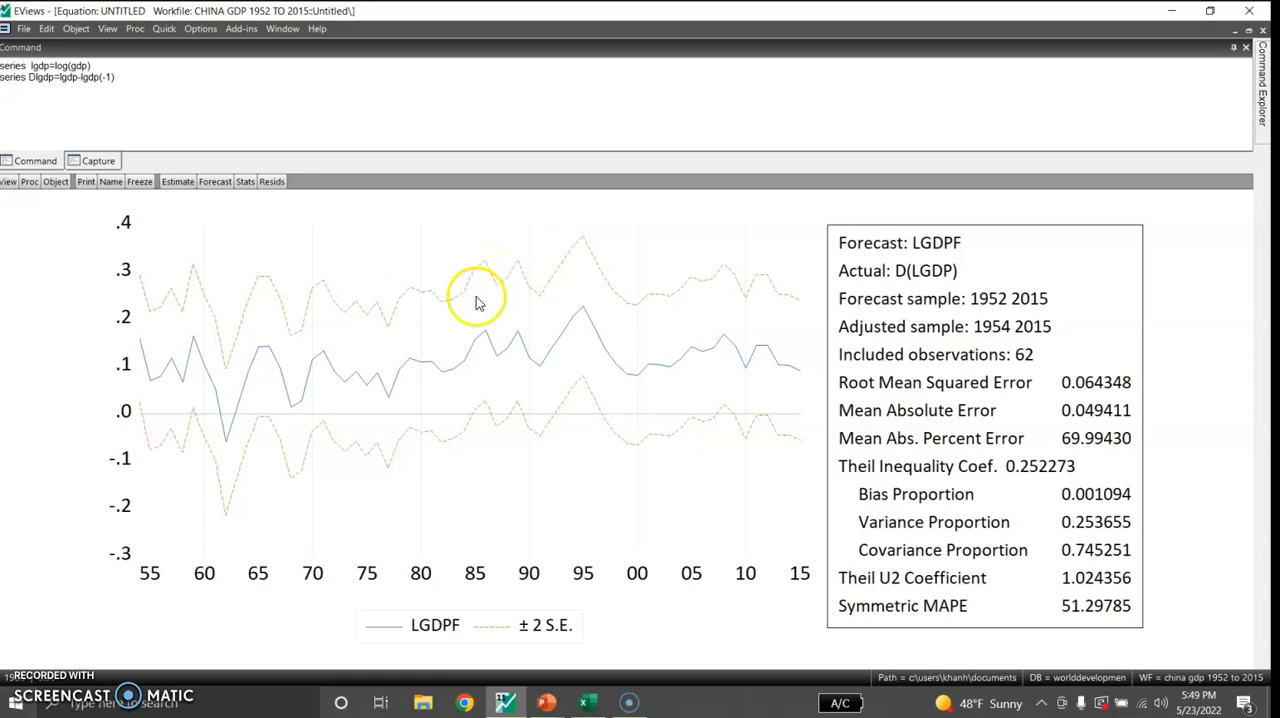
pyautogui.moveTo(460, 433)
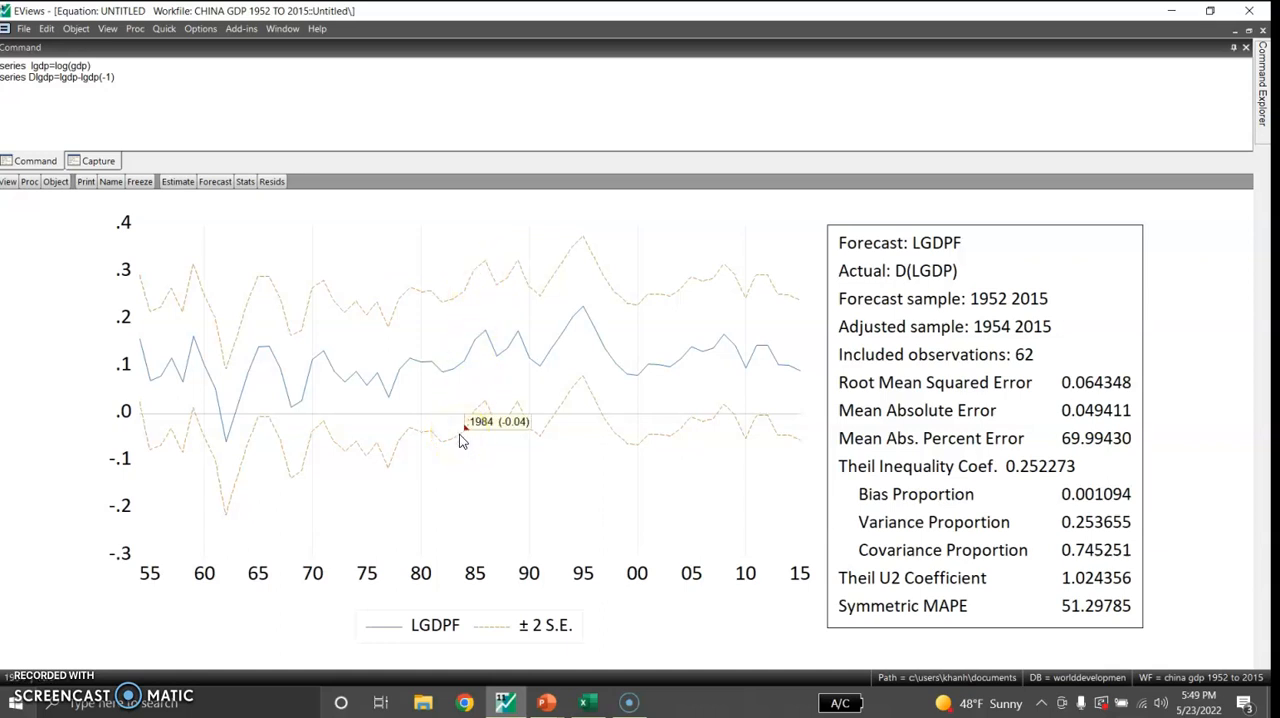